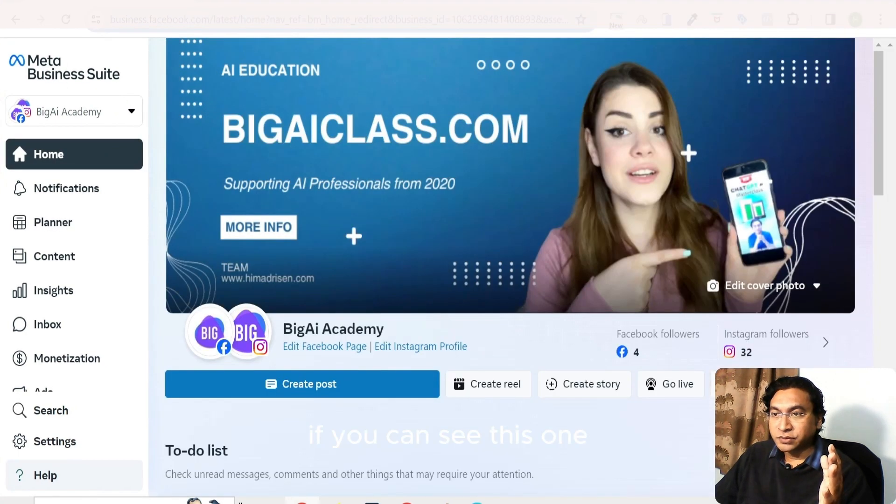
# Step: Examine the BigAi Academy home overview, including its linked Facebook and Instagram profiles, follower figures, to-do list and marketing content
pyautogui.scroll(-5, 404, 229)
pyautogui.scroll(5, 404, 229)
pyautogui.scroll(-5, 404, 229)
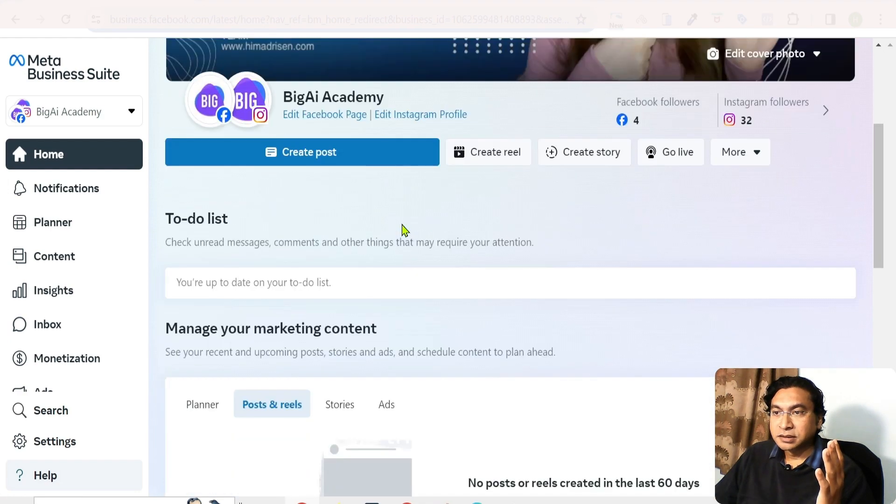
pyautogui.scroll(4, 404, 229)
pyautogui.scroll(1, 404, 230)
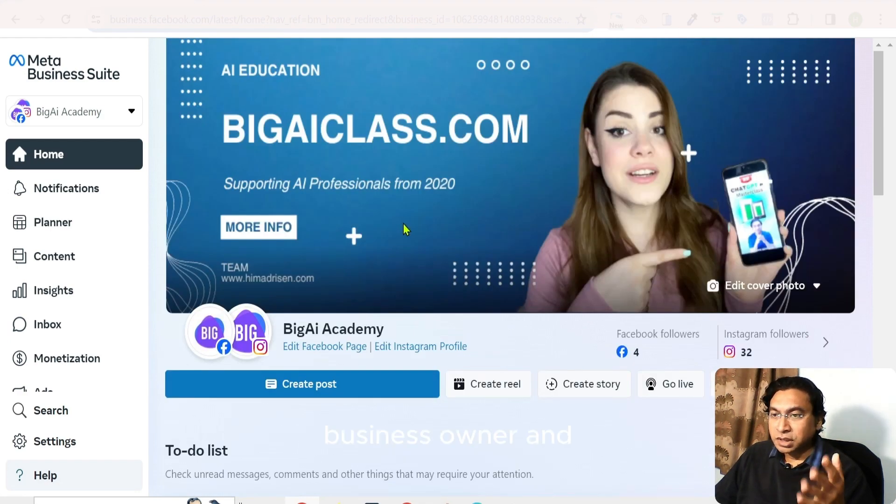
pyautogui.scroll(-2, 404, 230)
pyautogui.scroll(-2, 405, 230)
pyautogui.moveTo(221, 180)
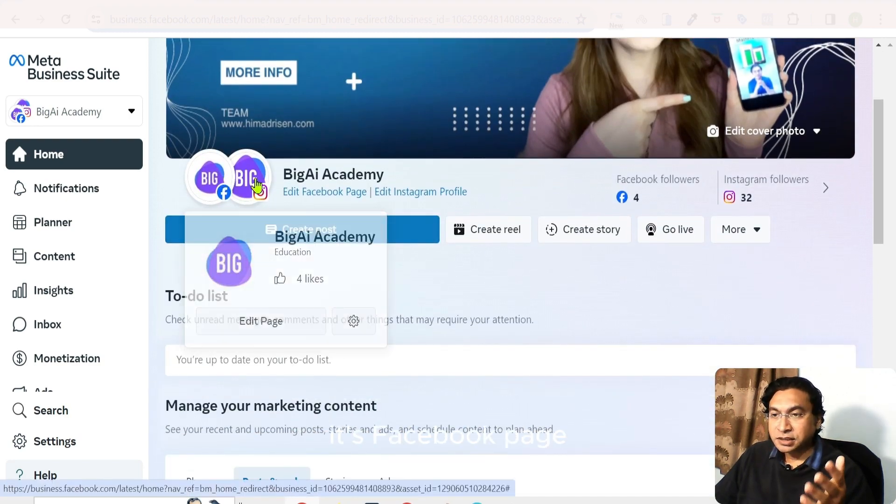
pyautogui.moveTo(256, 179)
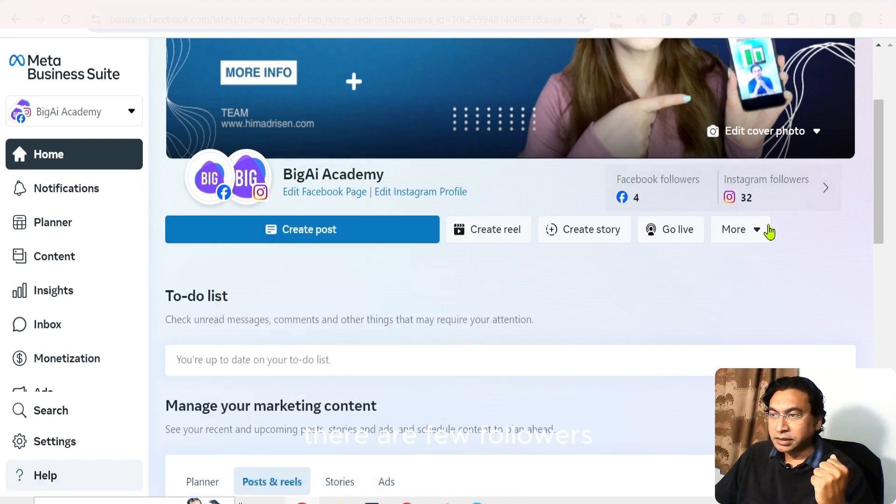
pyautogui.scroll(-4, 626, 312)
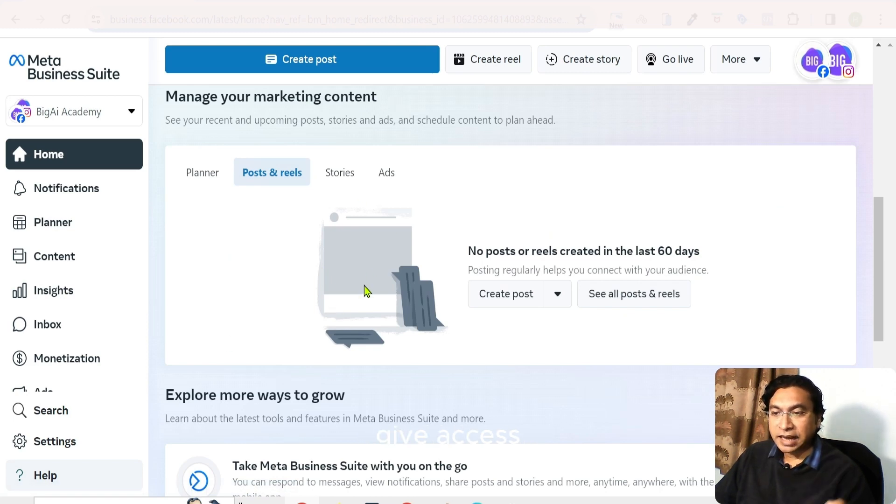
# Step: Open the BigAi business account's people settings and start an invitation with the invitee's email address
pyautogui.click(407, 502)
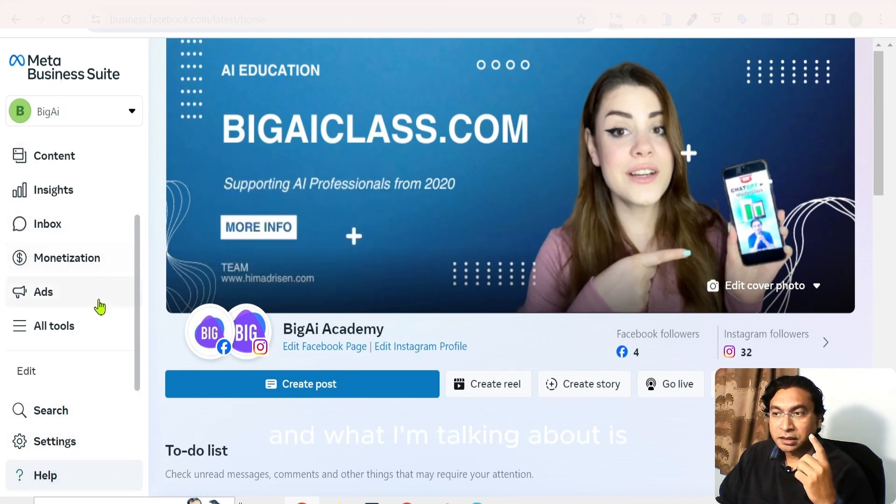
pyautogui.click(61, 448)
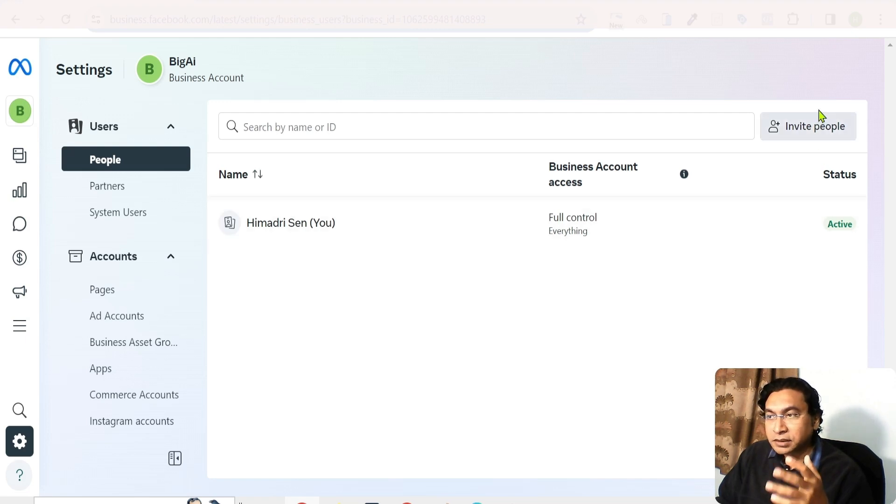
pyautogui.click(803, 135)
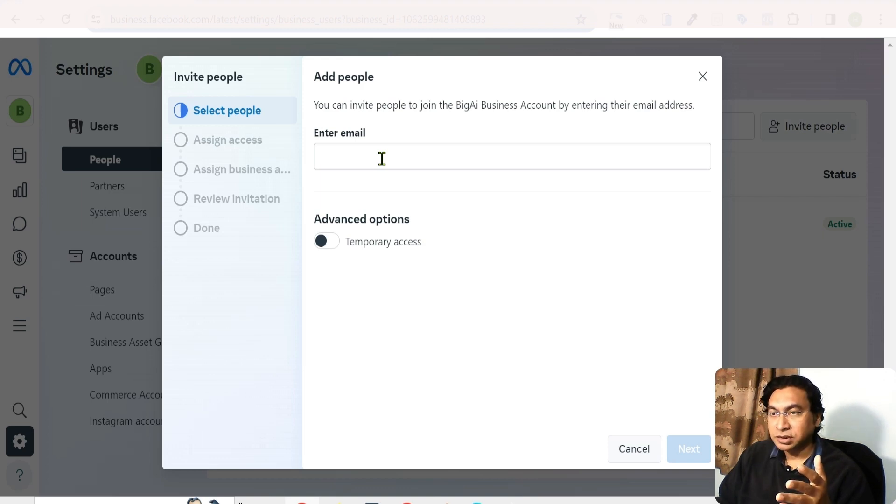
pyautogui.click(364, 154)
pyautogui.hotkey('ctrl', 'v')
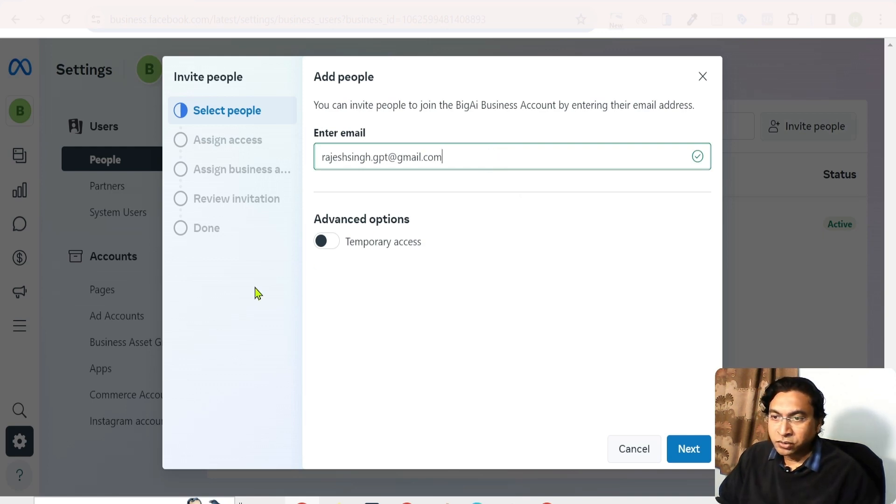
# Step: Try the temporary access option, inspect its business account removal settings, and turn it back off
pyautogui.click(336, 247)
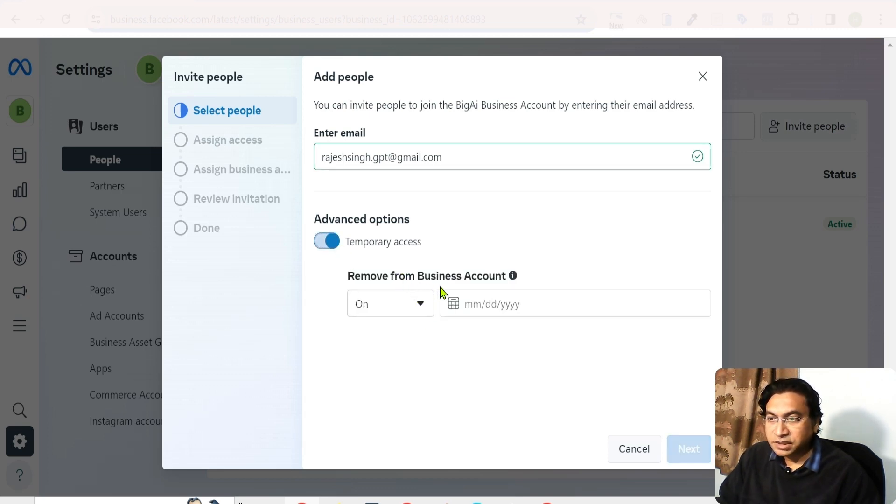
pyautogui.click(424, 312)
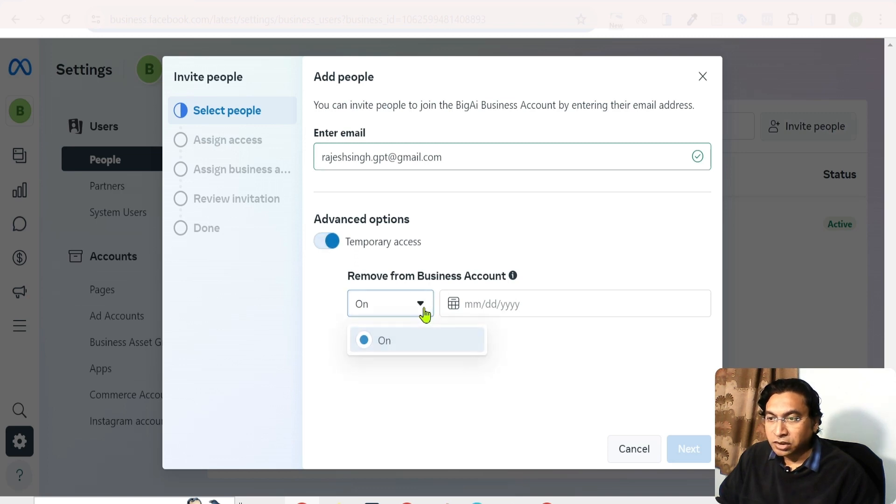
pyautogui.click(548, 303)
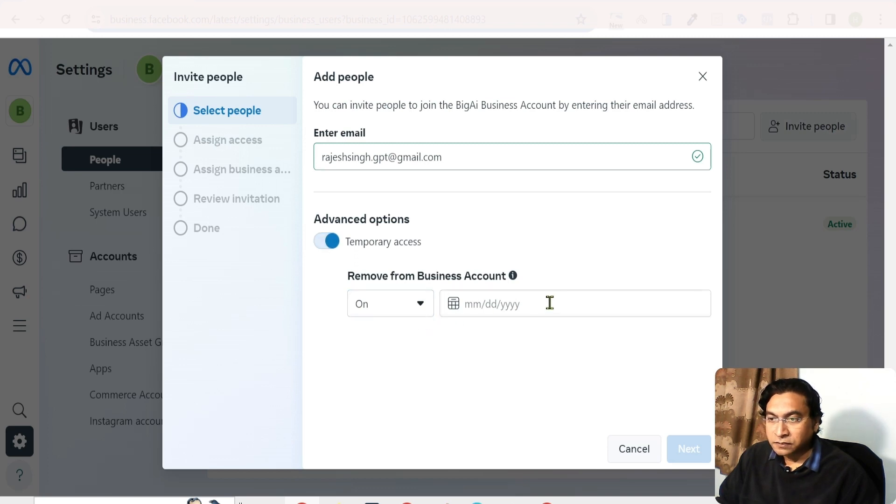
pyautogui.click(676, 252)
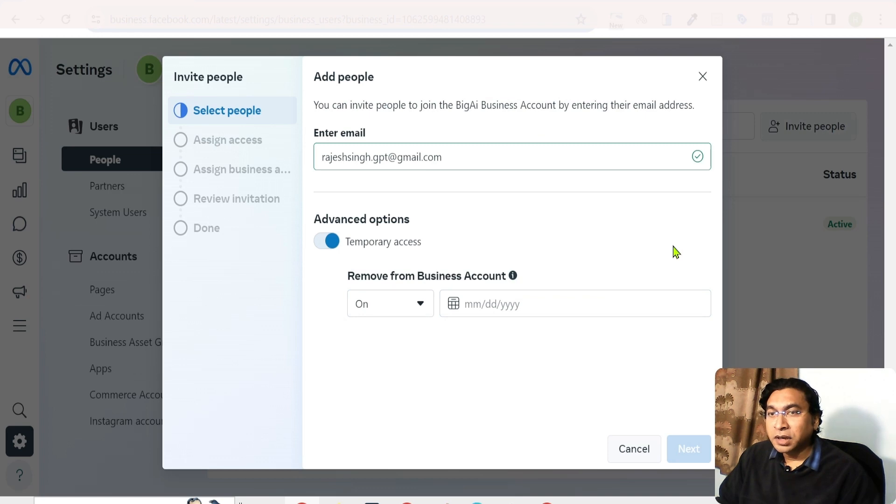
pyautogui.click(327, 251)
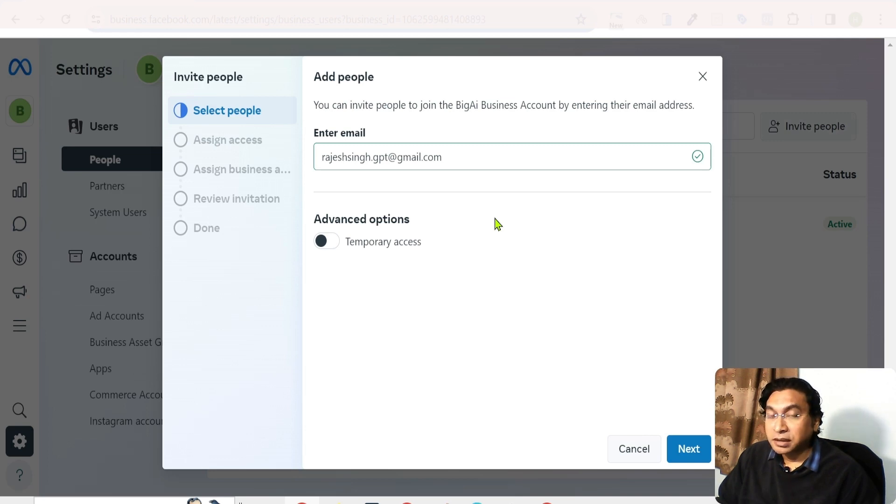
# Step: Continue to the access assignment and review the partial access and full control options
pyautogui.click(690, 450)
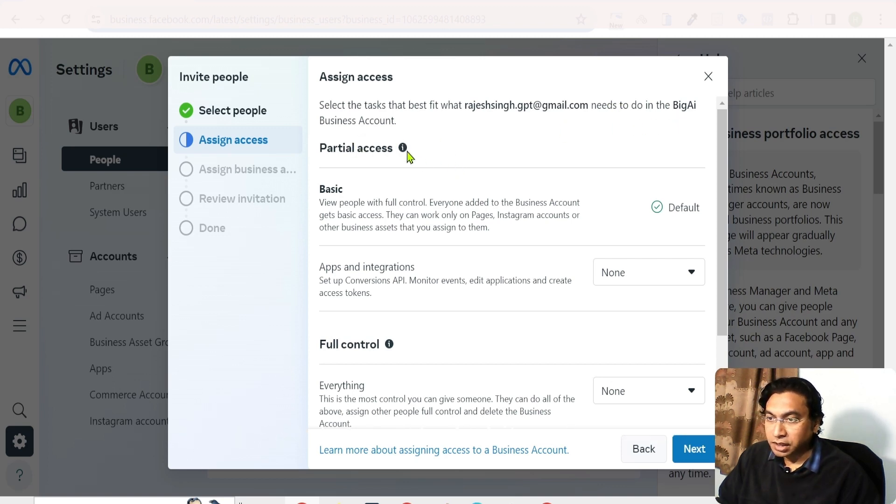
pyautogui.click(404, 149)
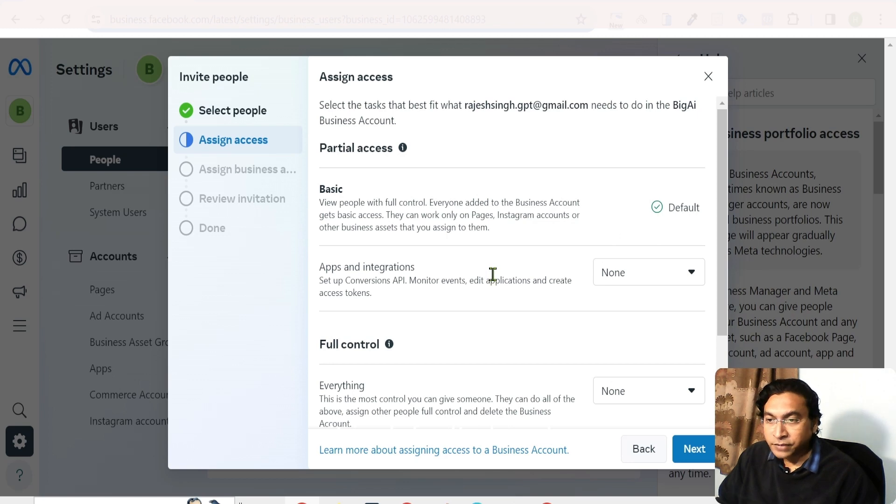
pyautogui.scroll(-2, 499, 276)
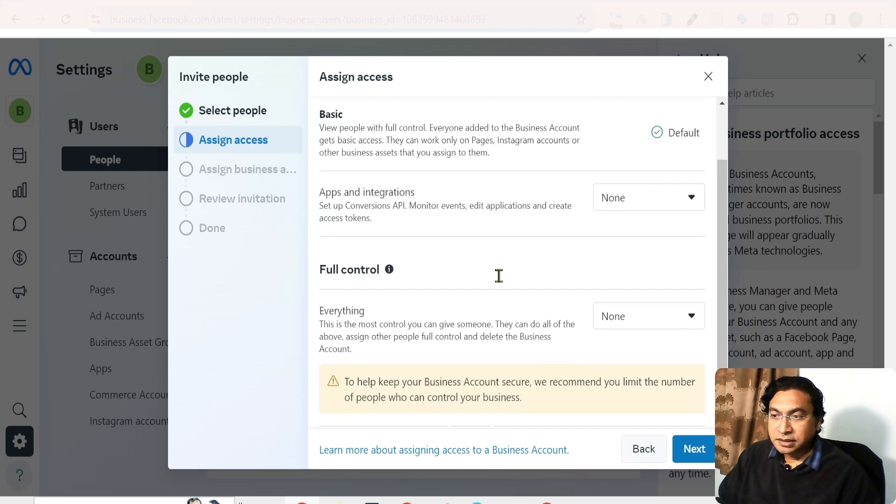
pyautogui.scroll(-1, 499, 275)
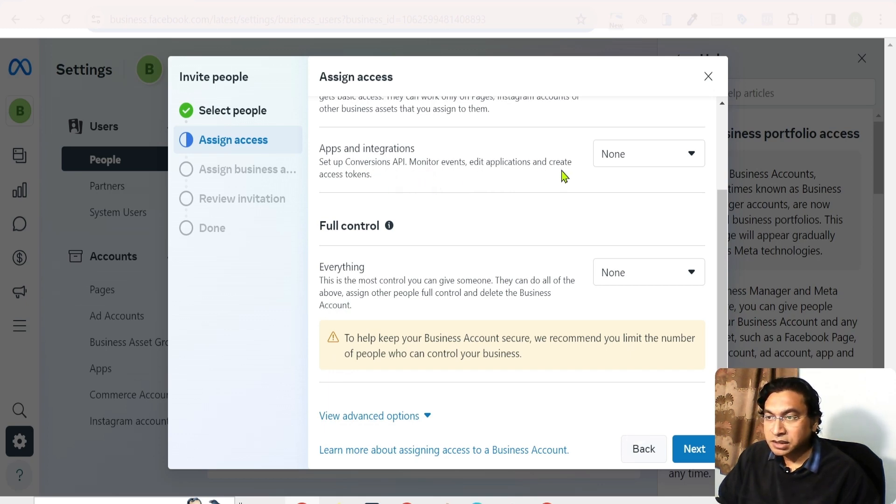
# Step: Try the View and manage level for Apps and integrations, and set it back to None
pyautogui.click(663, 160)
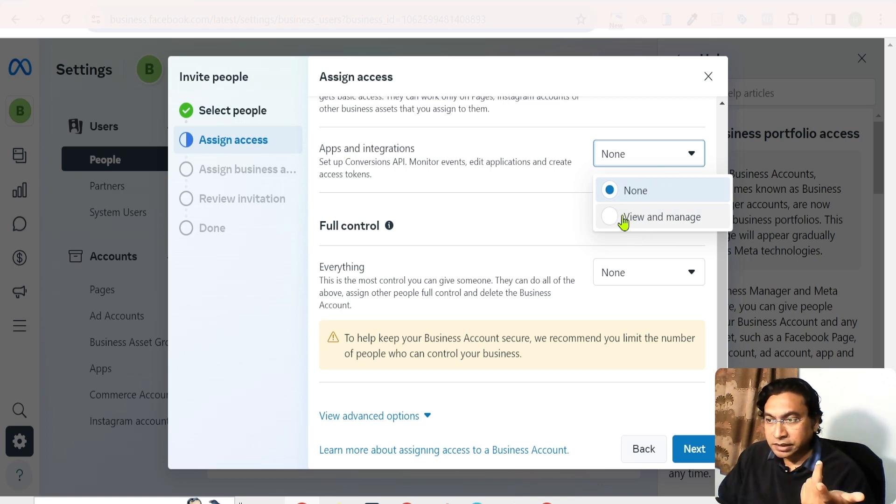
pyautogui.click(609, 220)
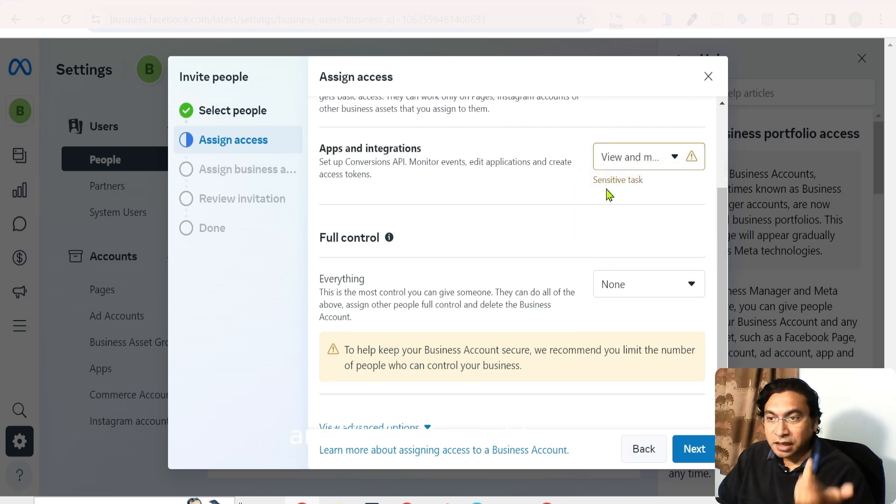
pyautogui.click(675, 161)
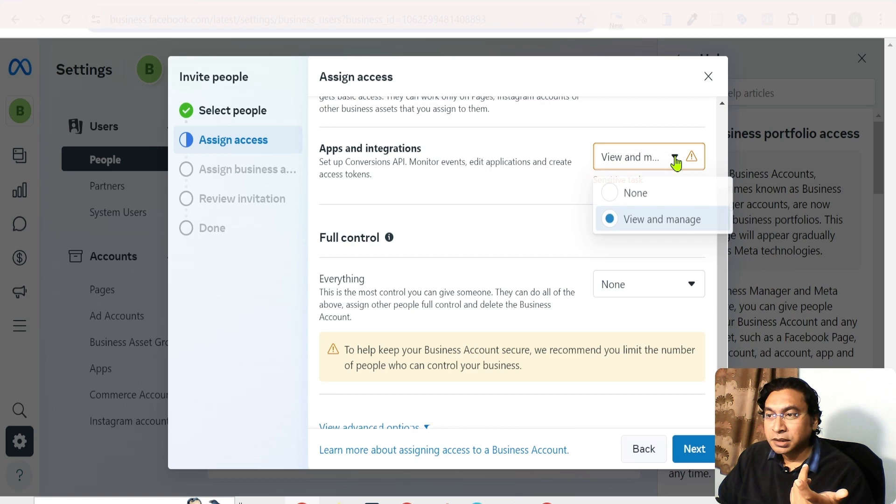
pyautogui.click(646, 199)
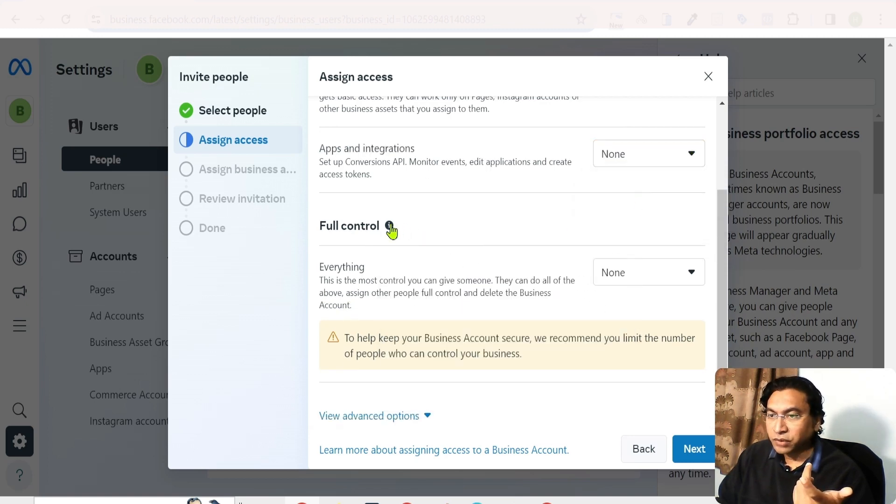
# Step: Check the full control explanation and continue to the business asset assignment with only the default Basic access
pyautogui.moveTo(391, 227)
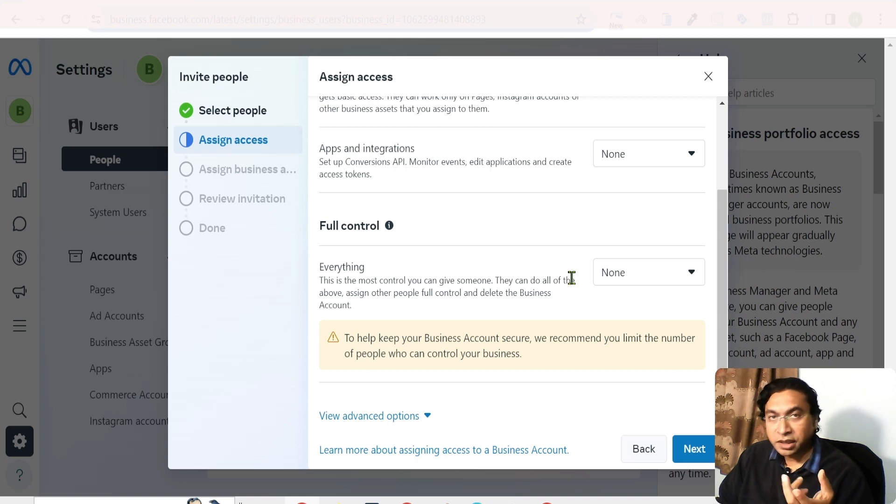
pyautogui.scroll(3, 572, 277)
pyautogui.scroll(-3, 571, 277)
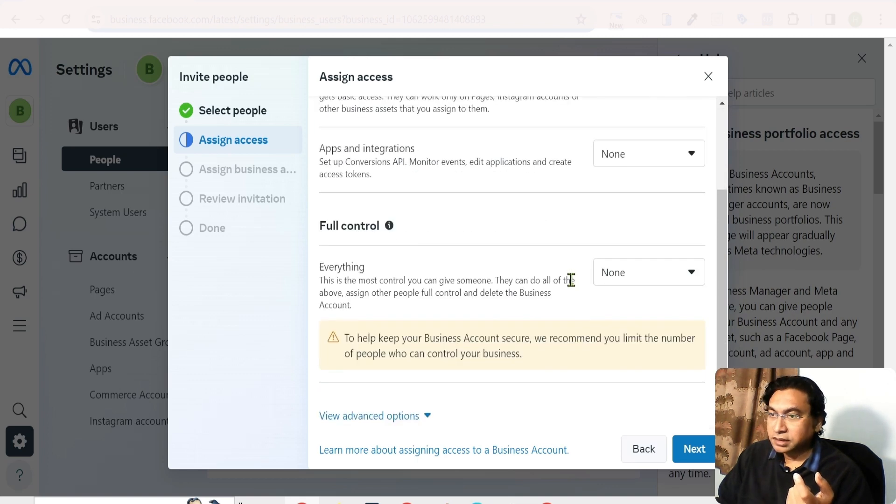
pyautogui.click(693, 449)
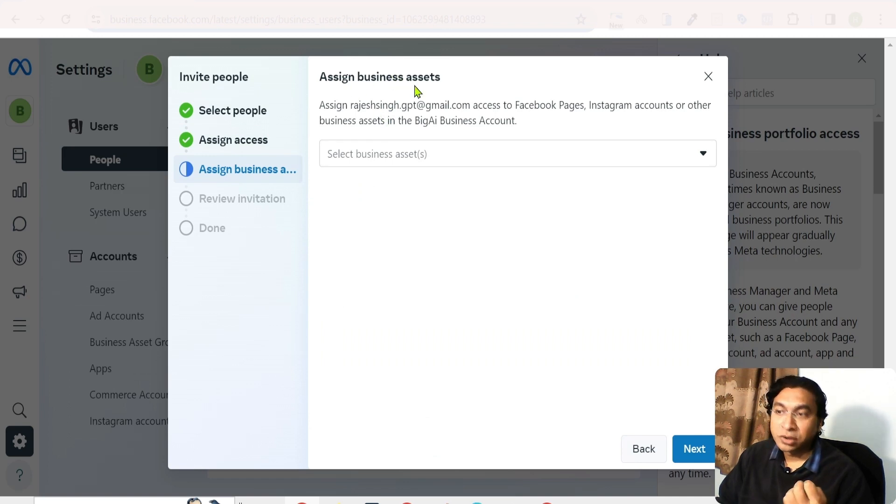
# Step: Select the business assets BigAi Academy, BigAi Ad Account, WhatsApp Product Catalog, BigAi, OCT23 India Campaign, ChatGPT-Masterclass-USA-Page and bigaiclass for the invitee
pyautogui.click(512, 161)
pyautogui.click(510, 160)
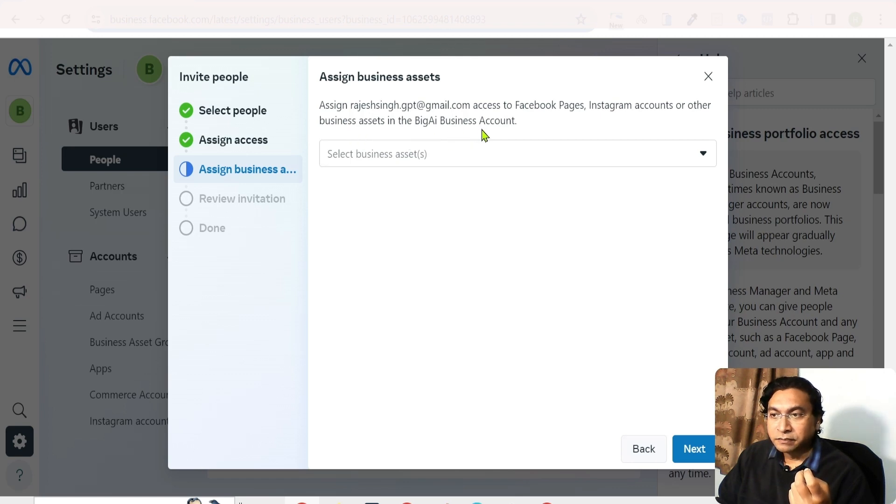
pyautogui.click(464, 154)
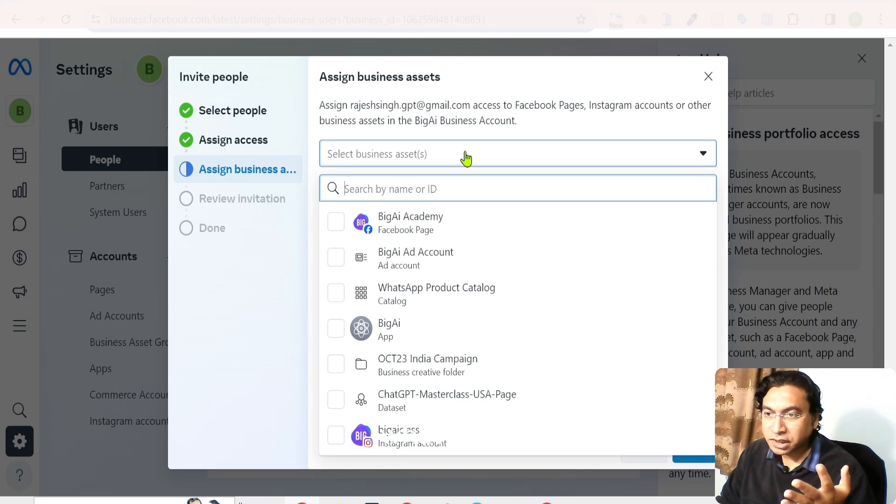
pyautogui.click(336, 223)
pyautogui.click(337, 261)
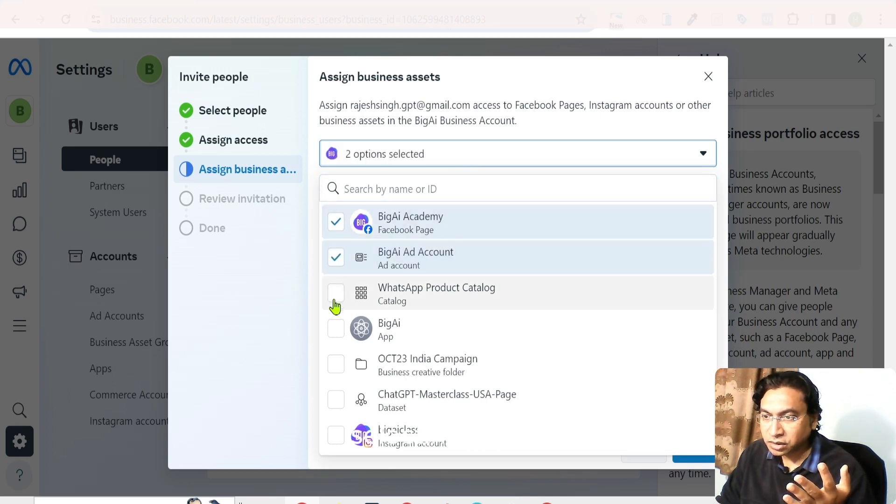
pyautogui.click(335, 299)
pyautogui.click(335, 333)
pyautogui.click(420, 362)
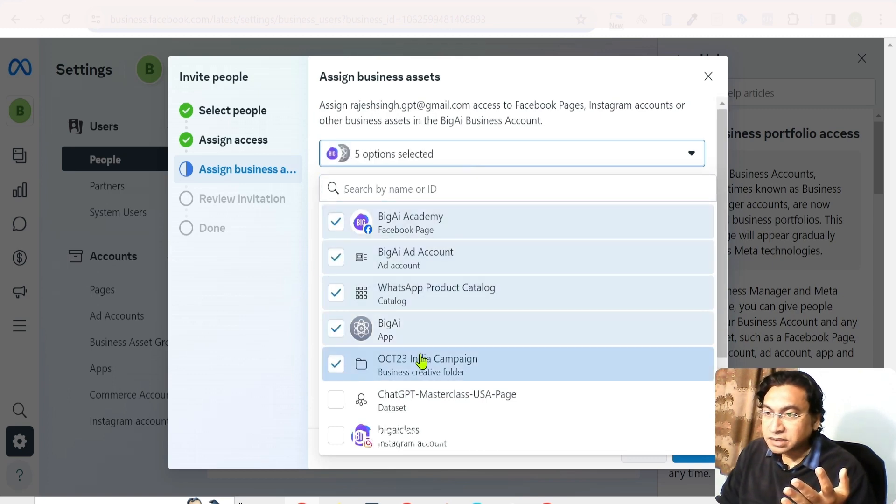
pyautogui.click(337, 402)
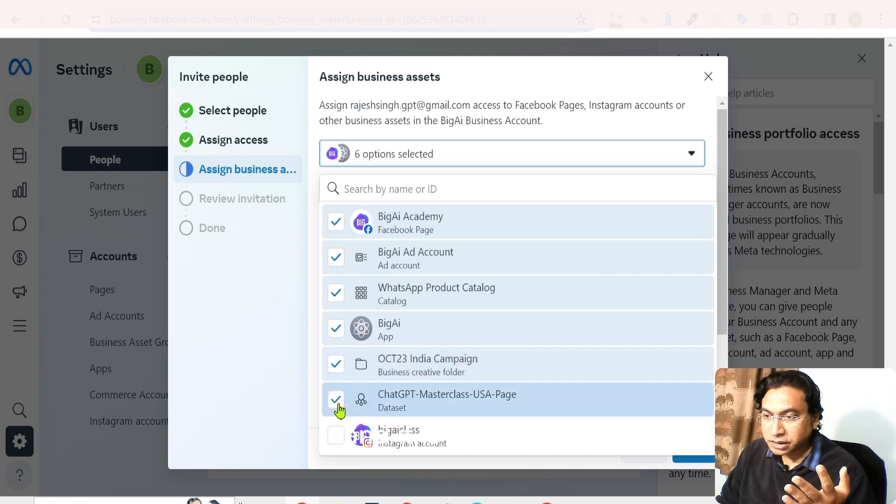
pyautogui.click(336, 435)
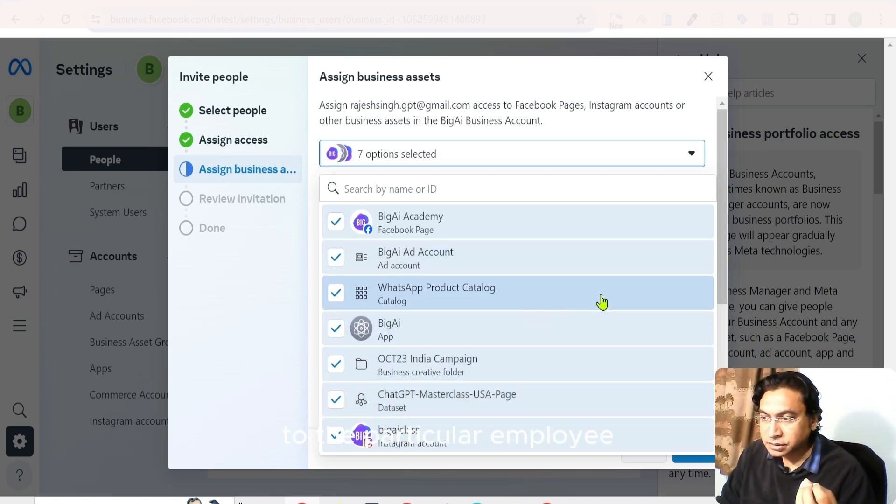
# Step: Review the selected business assets and inspect the partial access and full control permissions of the BigAi app
pyautogui.moveTo(724, 251); pyautogui.dragTo(718, 233)
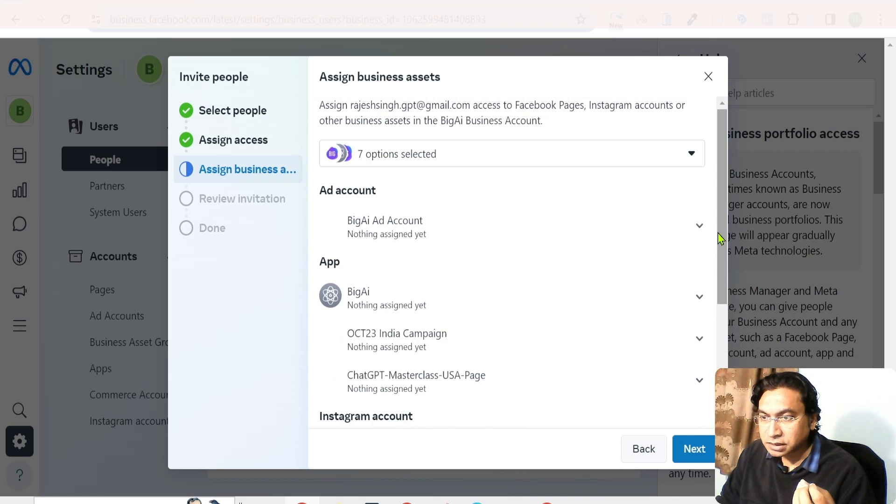
pyautogui.scroll(-3, 721, 238)
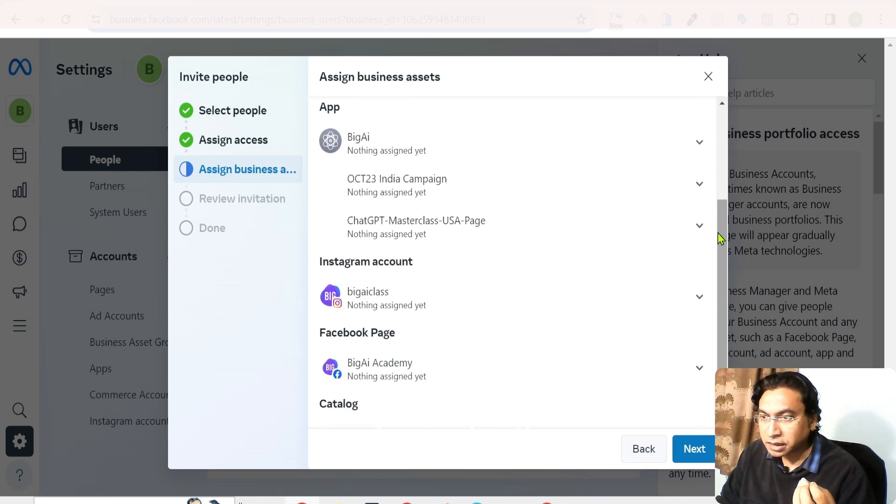
pyautogui.click(700, 142)
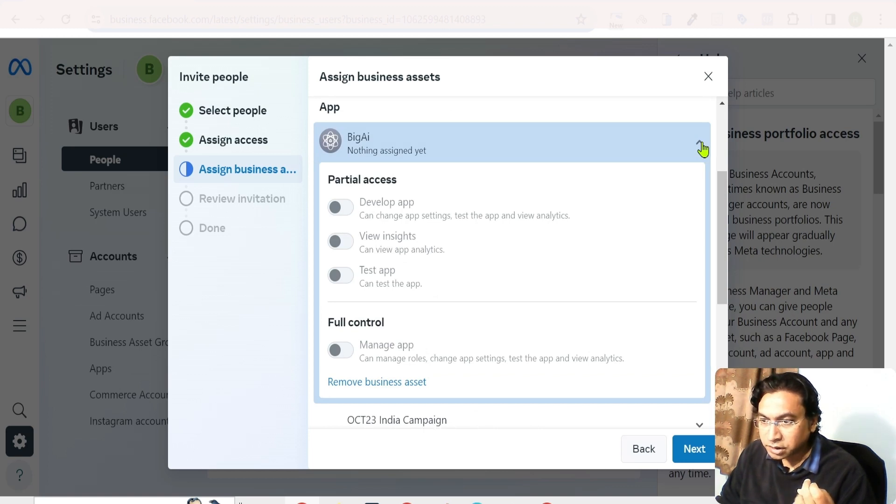
pyautogui.click(700, 143)
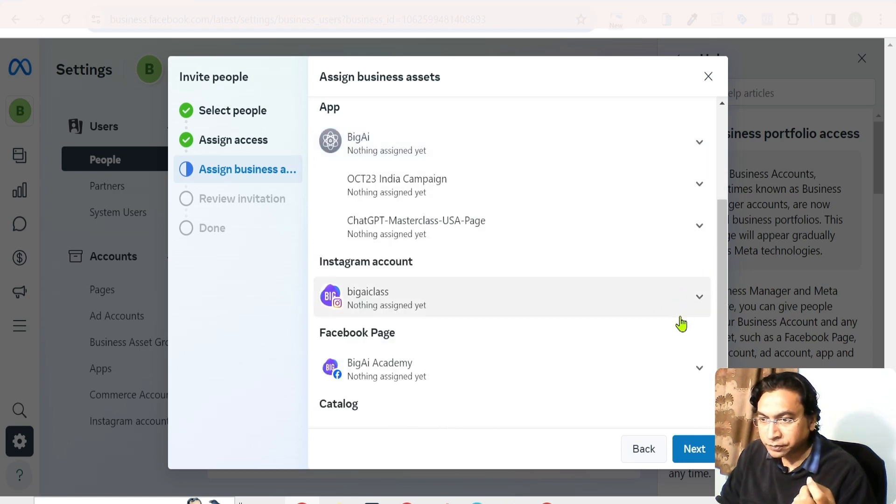
# Step: Recheck the selected business assets and try to continue to the invitation review without assigning any tasks to them
pyautogui.scroll(-1, 666, 364)
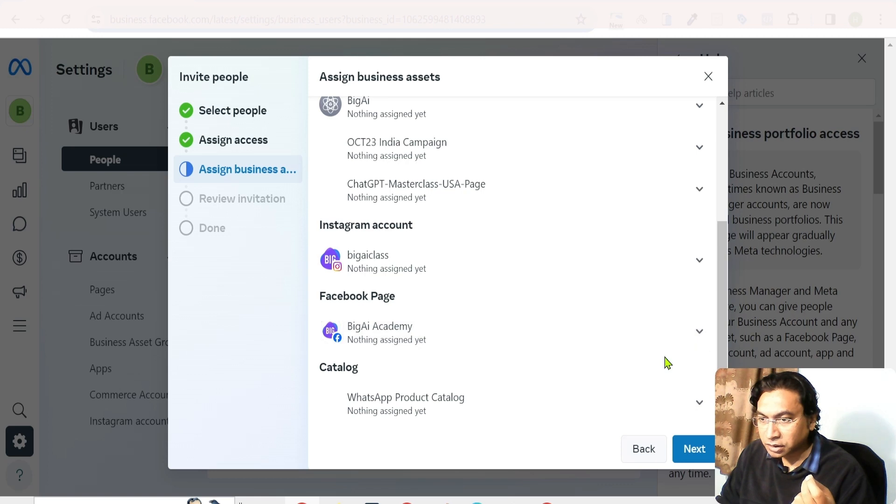
pyautogui.scroll(5, 664, 362)
pyautogui.click(536, 163)
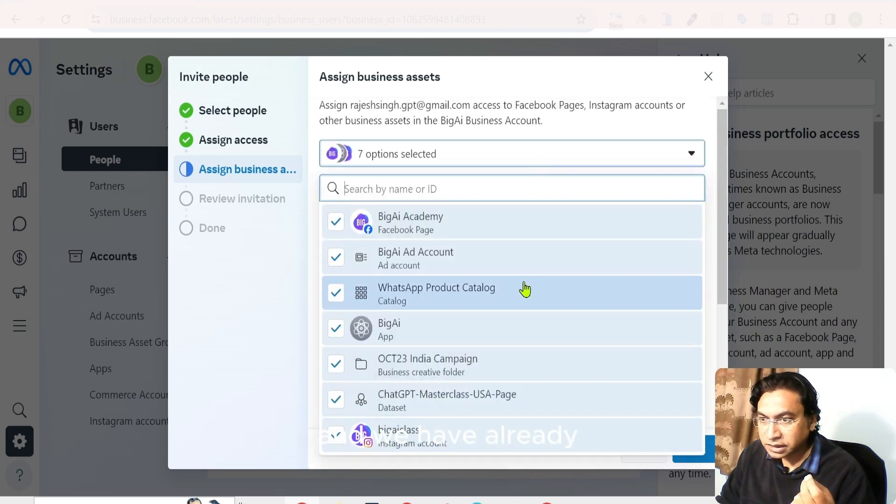
pyautogui.click(574, 123)
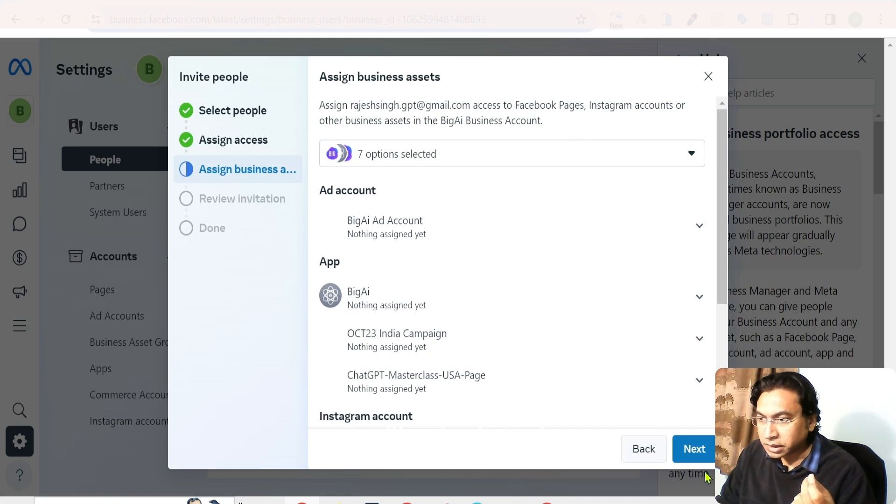
pyautogui.click(695, 455)
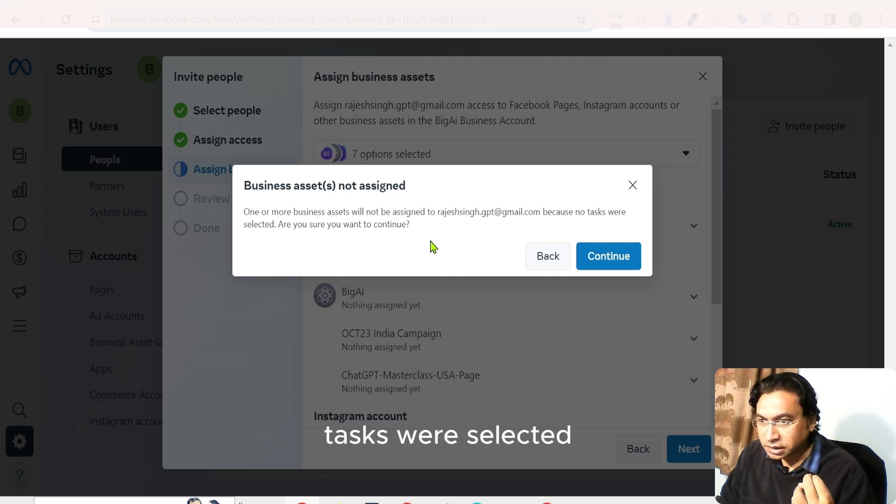
pyautogui.click(549, 265)
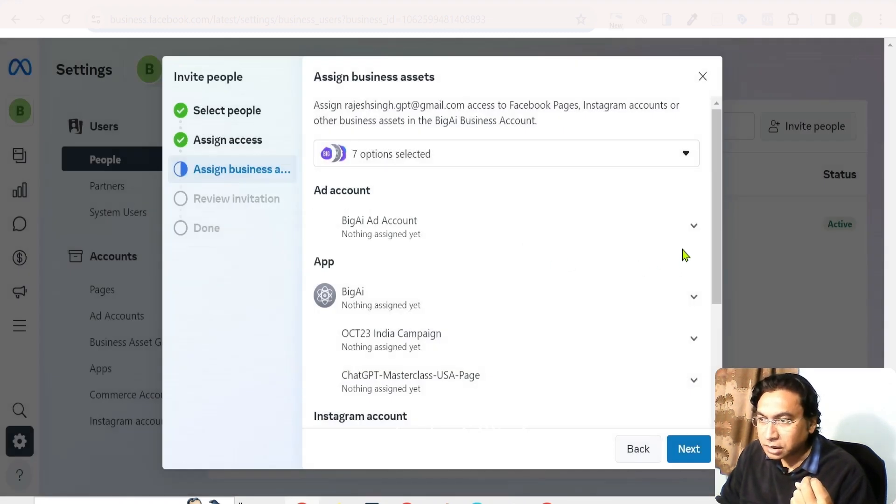
# Step: Give the invitee partial access to the BigAi Ad Account by enabling Manage campaigns, and collapse its permissions
pyautogui.click(692, 234)
pyautogui.scroll(-3, 342, 164)
pyautogui.click(343, 140)
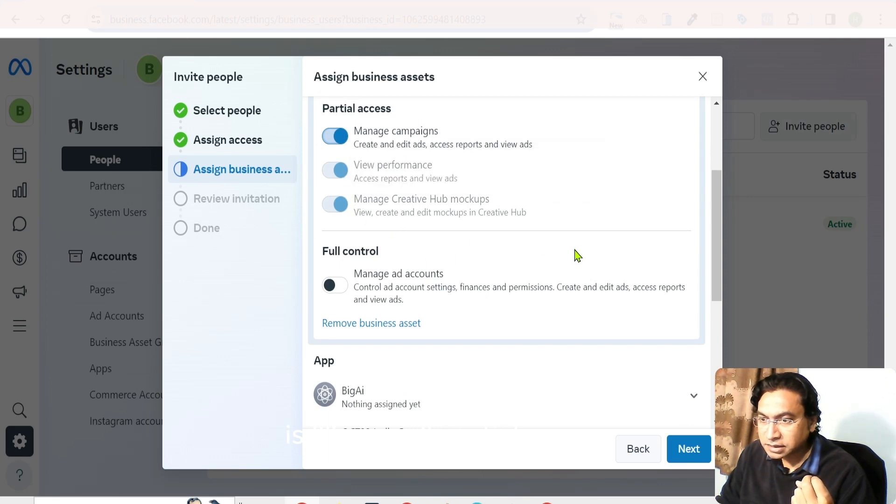
pyautogui.scroll(3, 577, 255)
pyautogui.click(610, 226)
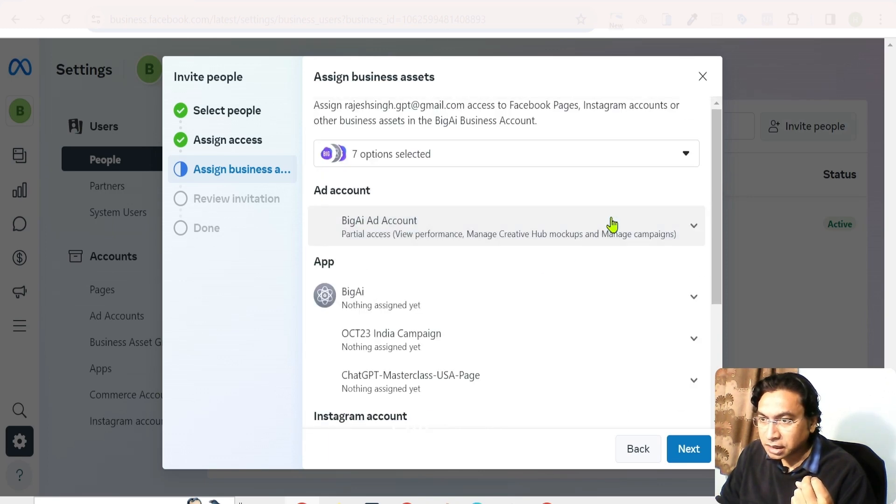
# Step: Examine the BigAi app's partial access and full control options and whether Develop app can be assigned
pyautogui.click(624, 301)
pyautogui.scroll(-3, 550, 337)
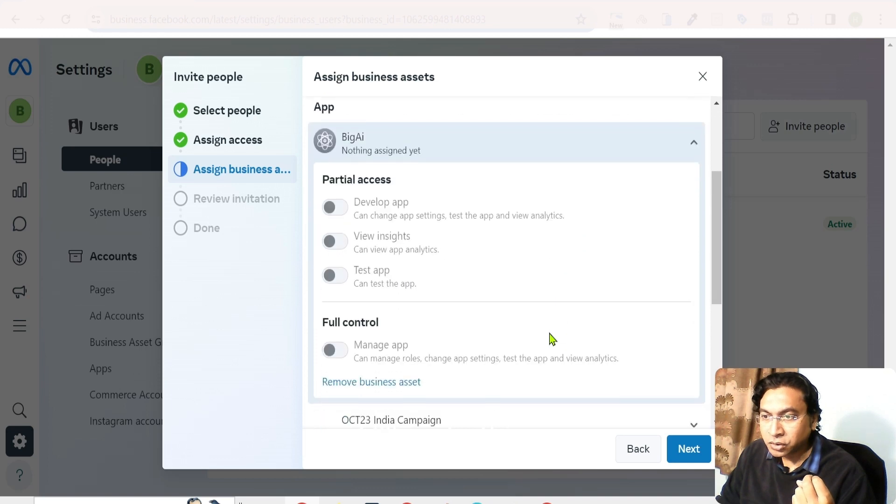
pyautogui.moveTo(341, 208)
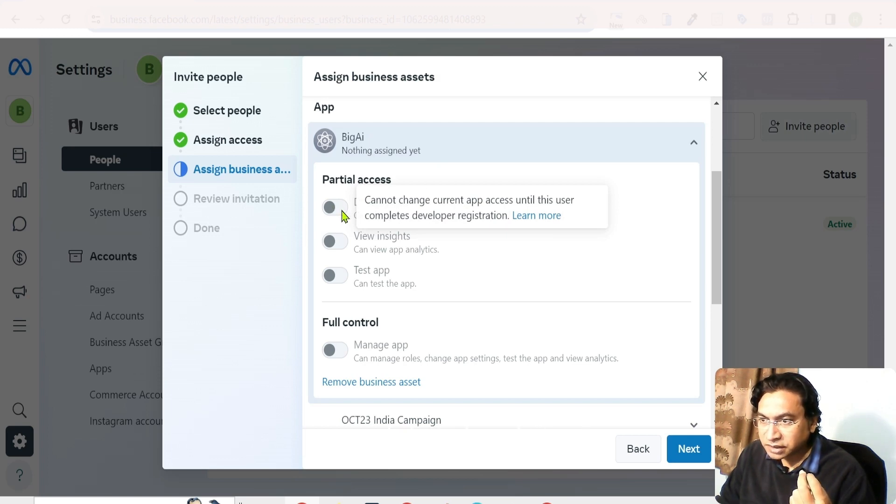
pyautogui.click(408, 146)
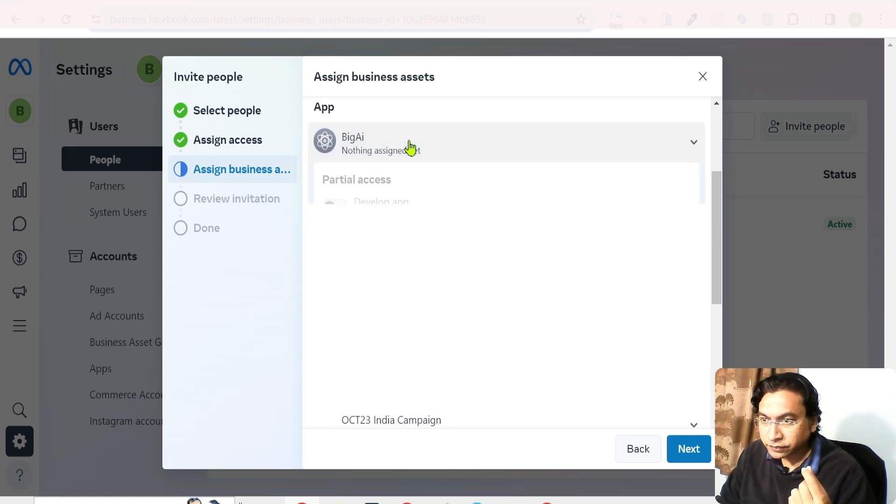
# Step: Give partial access to the bigaiclass Instagram account for Content, Messages, Community activity, Ads and Insights
pyautogui.click(393, 305)
pyautogui.scroll(-5, 444, 320)
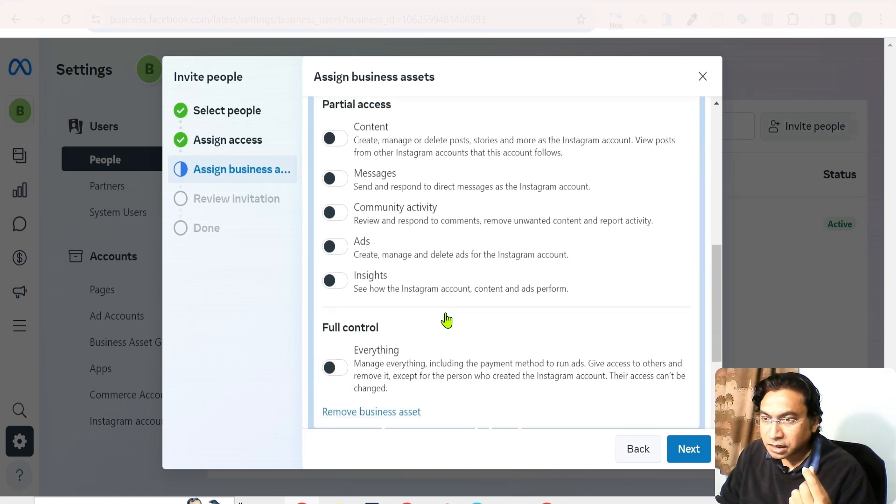
pyautogui.scroll(3, 450, 202)
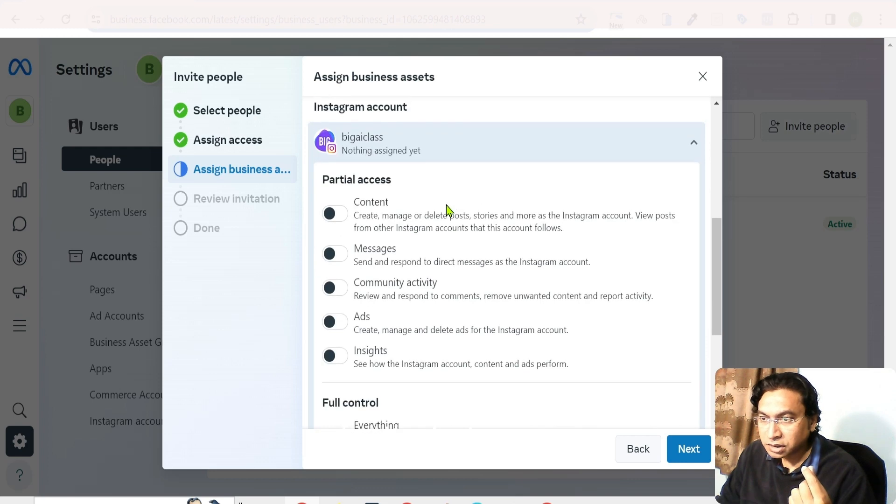
pyautogui.click(341, 216)
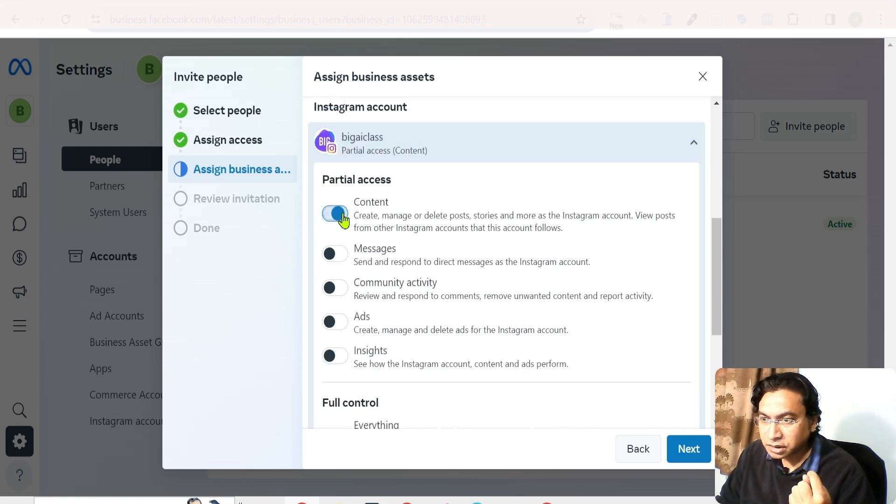
pyautogui.click(340, 254)
pyautogui.click(341, 288)
pyautogui.click(336, 322)
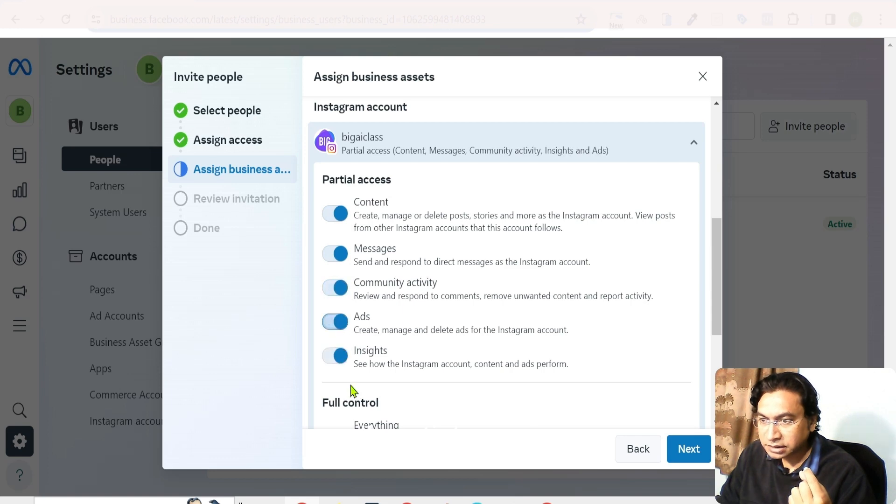
# Step: Enable business-tools partial access to the BigAi Academy Facebook Page for Content, Community activity, Messages and calls, Insights and Ads
pyautogui.scroll(-5, 469, 322)
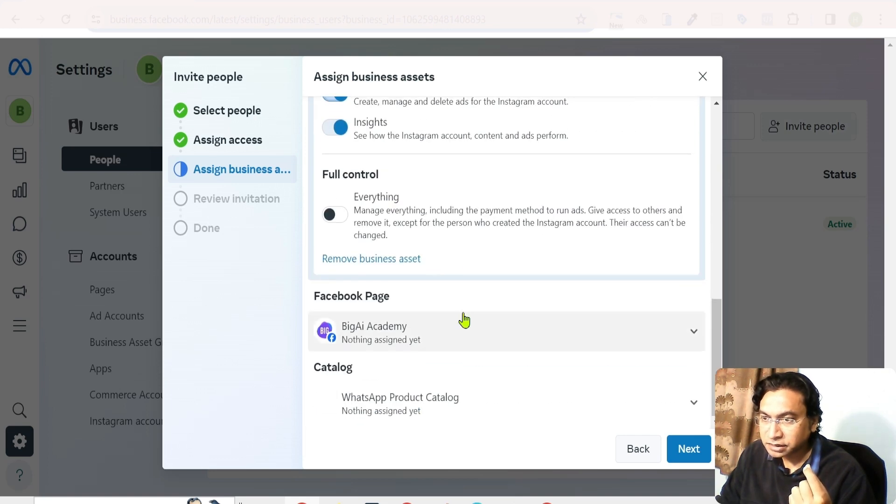
pyautogui.click(464, 334)
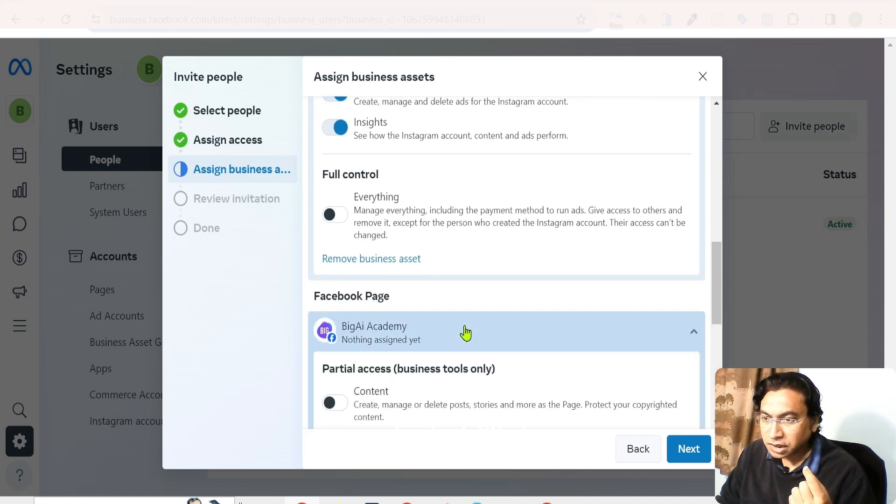
pyautogui.scroll(-2, 463, 327)
pyautogui.scroll(-2, 463, 327)
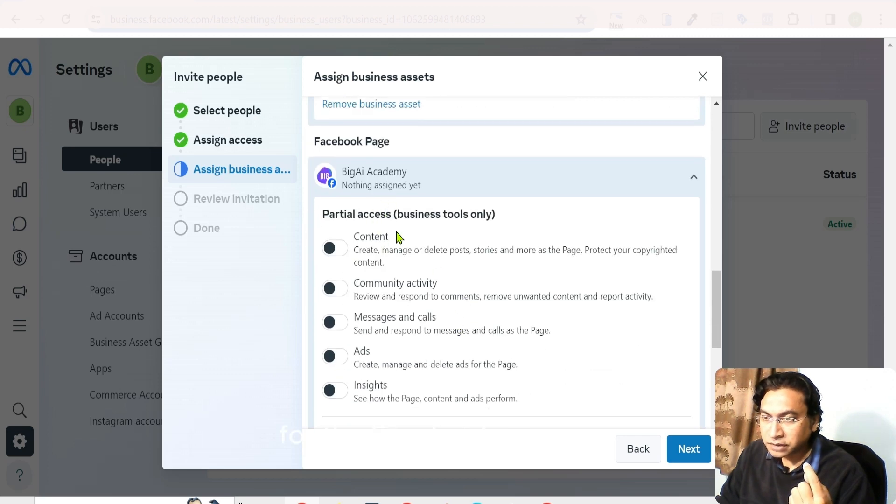
pyautogui.click(339, 250)
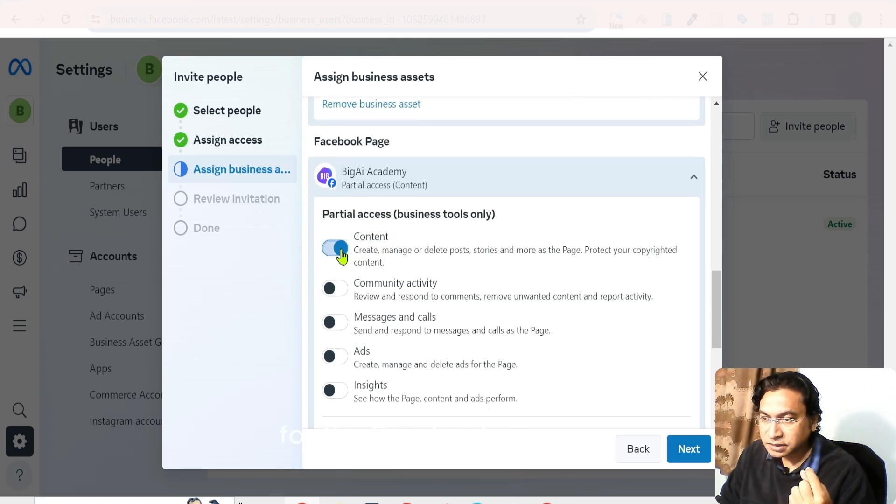
pyautogui.click(341, 289)
pyautogui.click(343, 325)
pyautogui.click(348, 390)
pyautogui.click(340, 358)
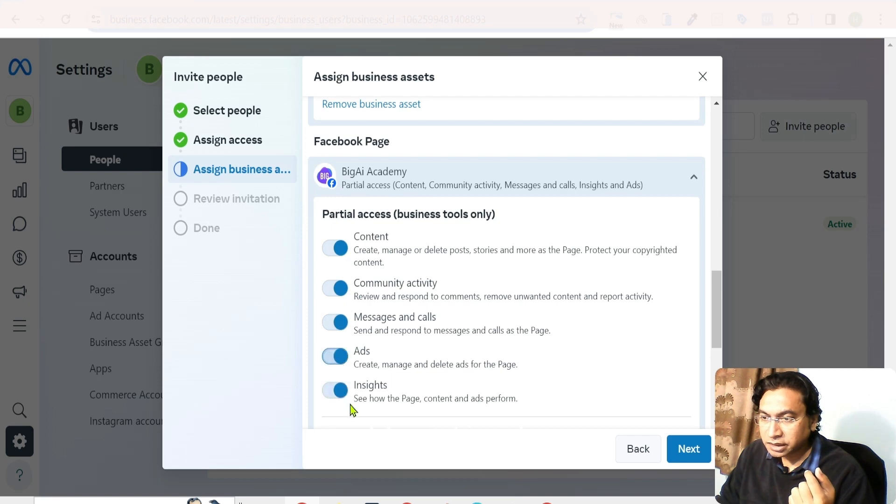
# Step: Extend the BigAi Academy Page's partial access to business tools and Facebook, and collapse its permissions
pyautogui.scroll(-7, 476, 340)
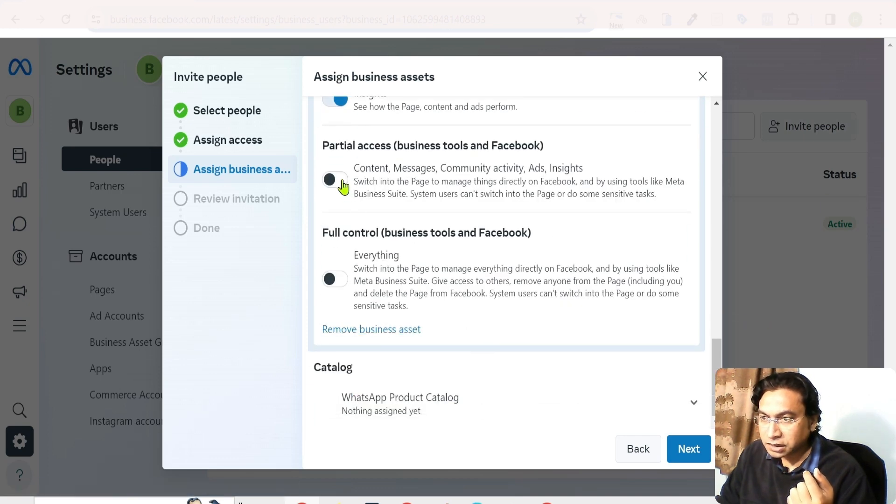
pyautogui.click(344, 187)
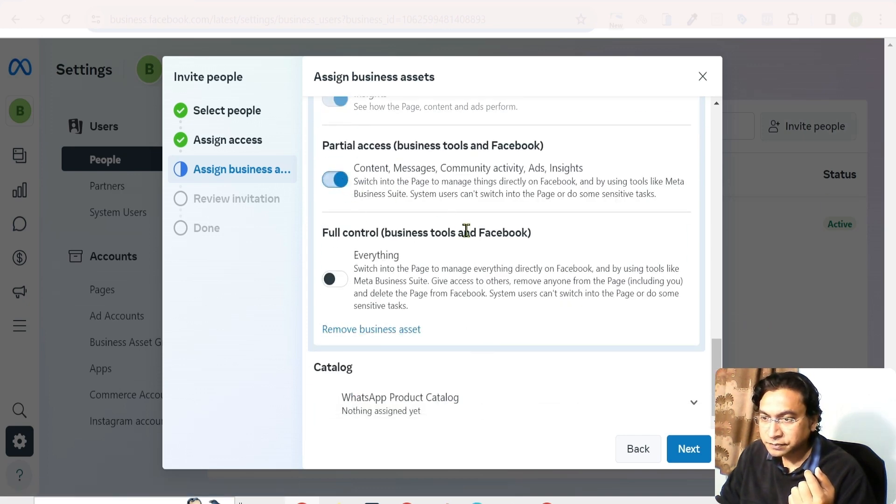
pyautogui.scroll(3, 466, 231)
pyautogui.click(558, 274)
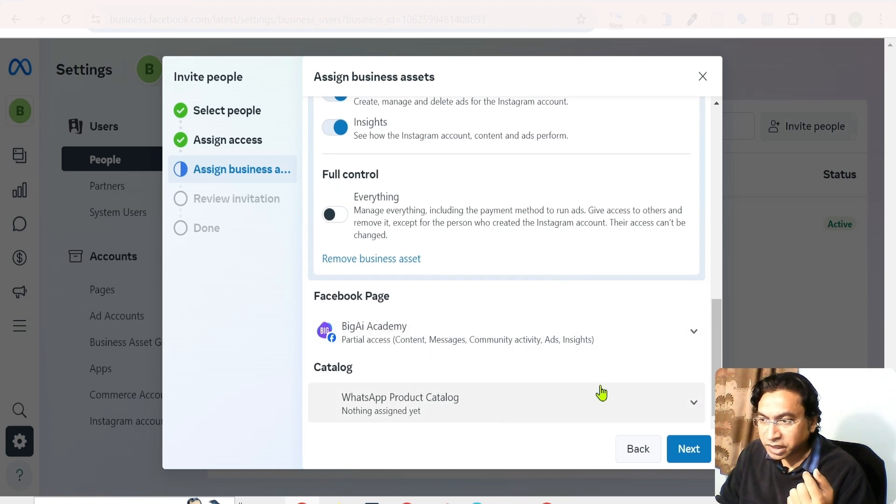
# Step: Give the invitee partial access to the WhatsApp Product Catalog by enabling Create ads
pyautogui.click(601, 393)
pyautogui.scroll(-4, 554, 322)
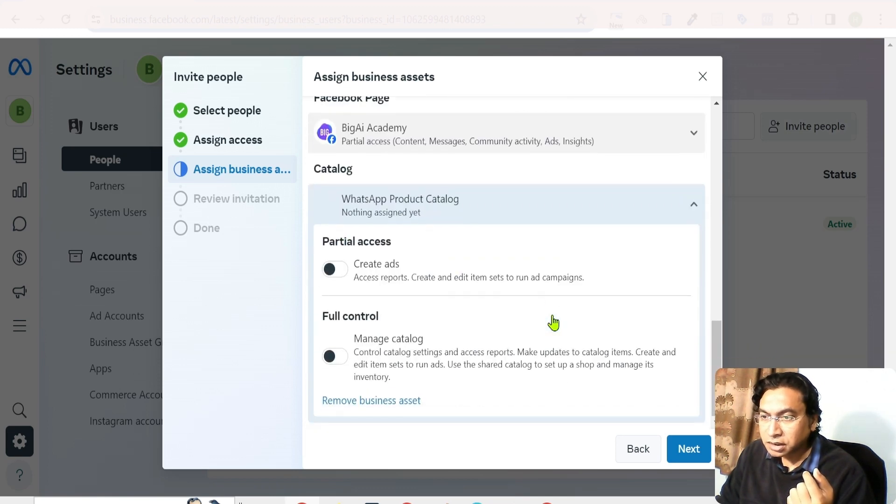
pyautogui.click(344, 273)
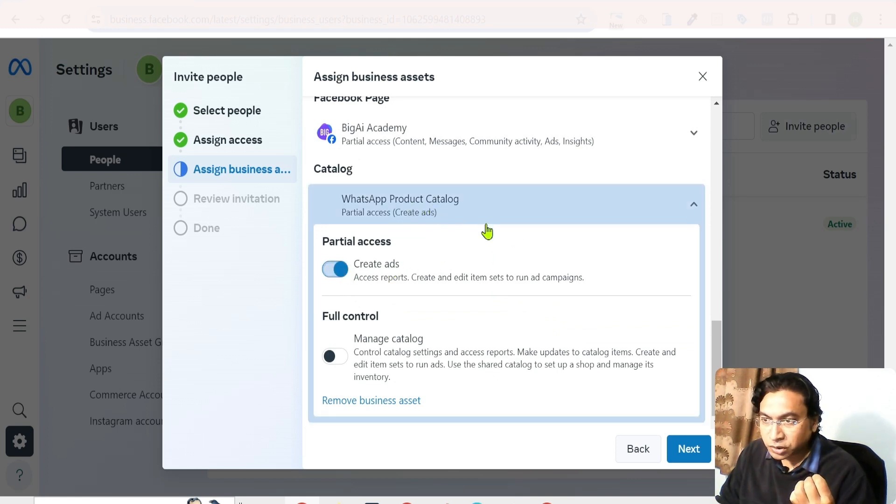
# Step: Review the list of selected business assets and the BigAi Ad Account's partial access and full control permissions
pyautogui.scroll(5, 529, 280)
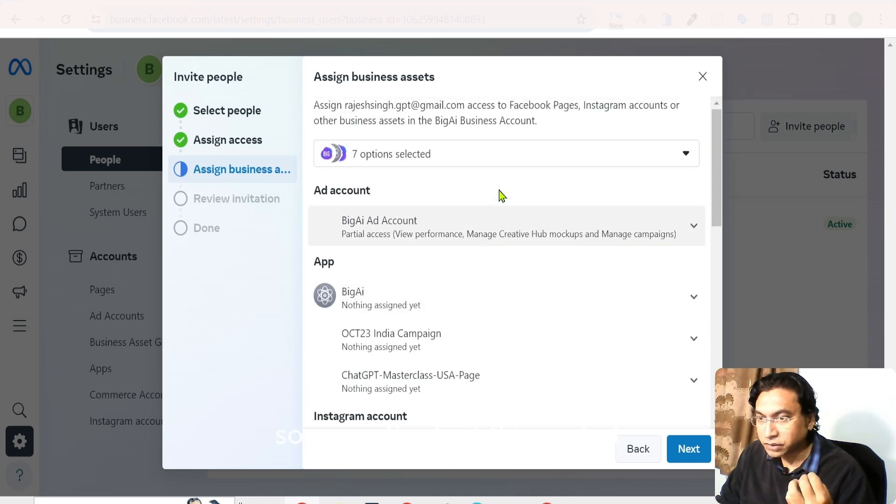
pyautogui.click(453, 160)
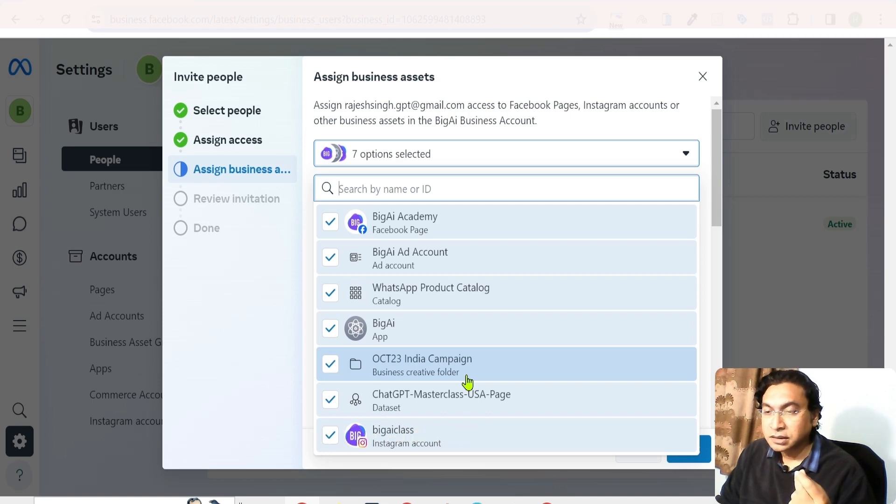
pyautogui.click(544, 154)
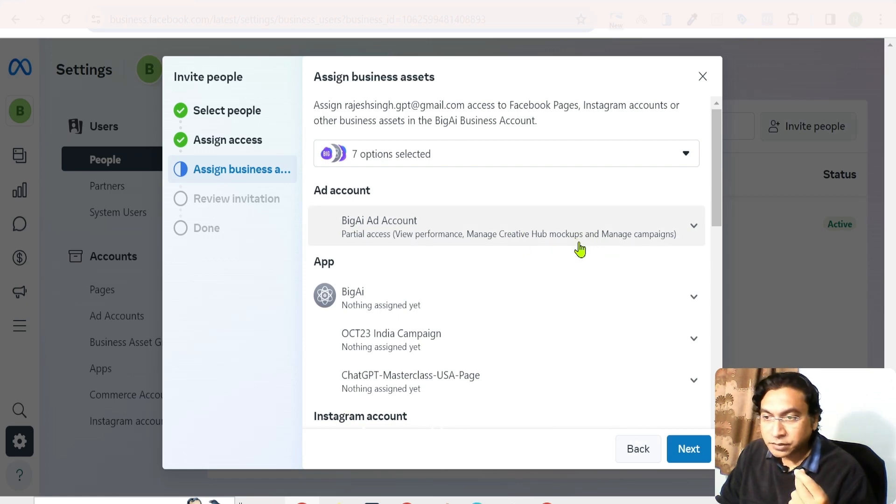
pyautogui.click(691, 226)
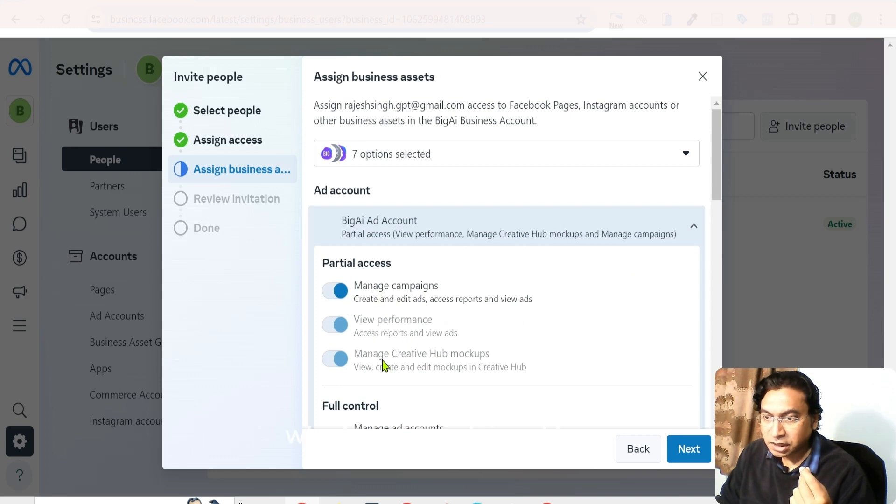
pyautogui.scroll(-3, 663, 325)
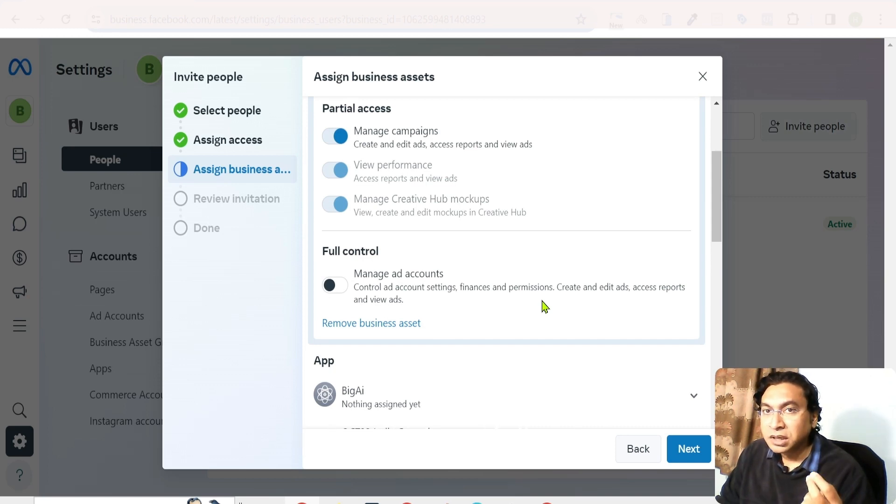
pyautogui.scroll(4, 552, 292)
pyautogui.click(691, 229)
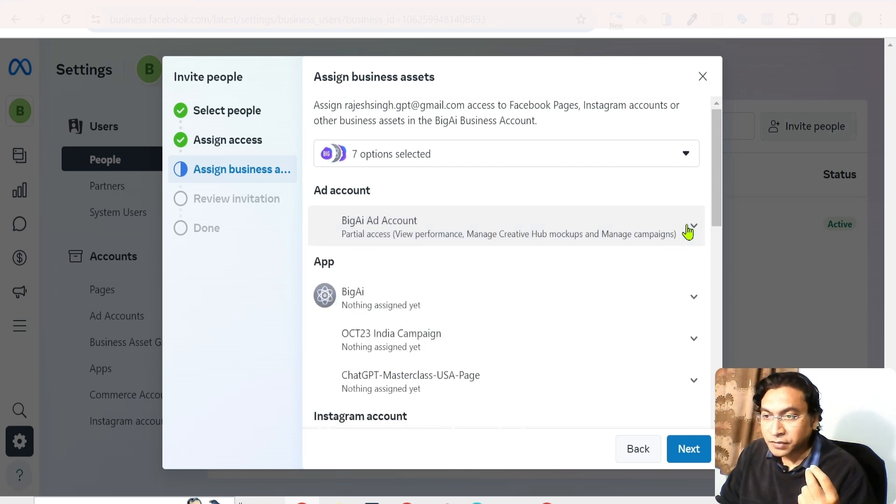
# Step: Collapse the bigaiclass Instagram account's permissions and review the access assigned to each selected business asset
pyautogui.scroll(-5, 597, 322)
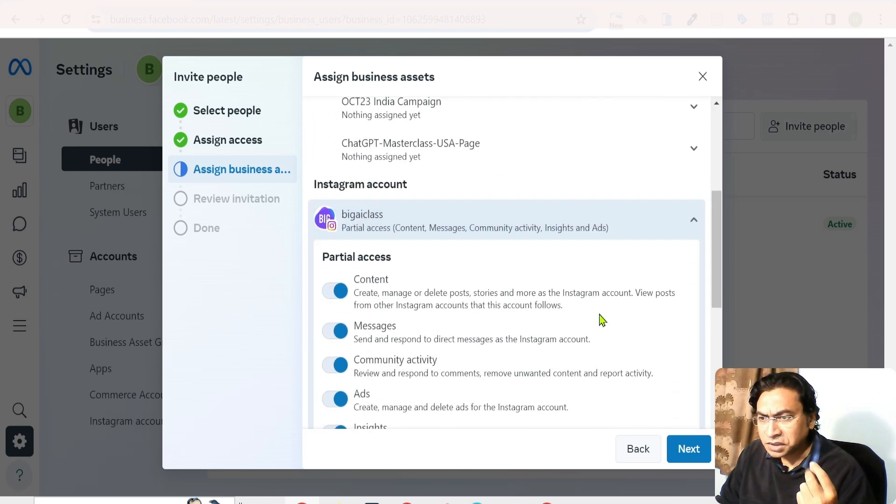
pyautogui.click(695, 223)
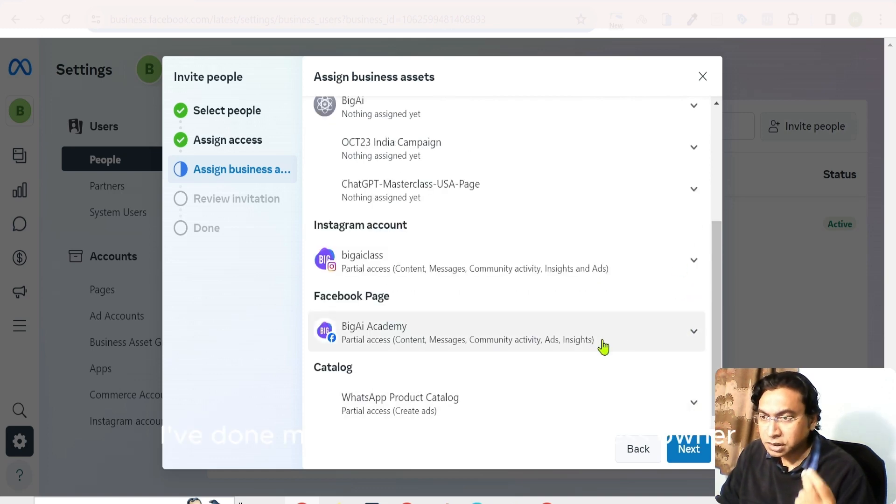
pyautogui.scroll(4, 603, 347)
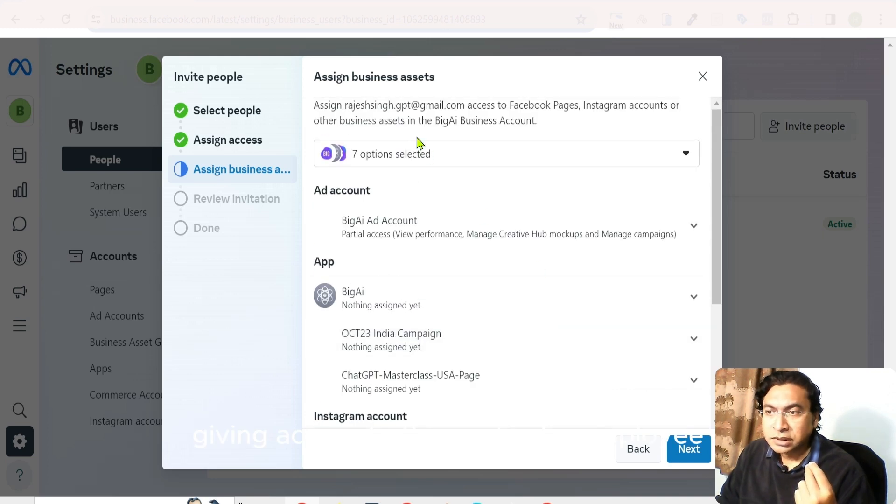
pyautogui.scroll(-2, 629, 338)
pyautogui.scroll(-3, 629, 338)
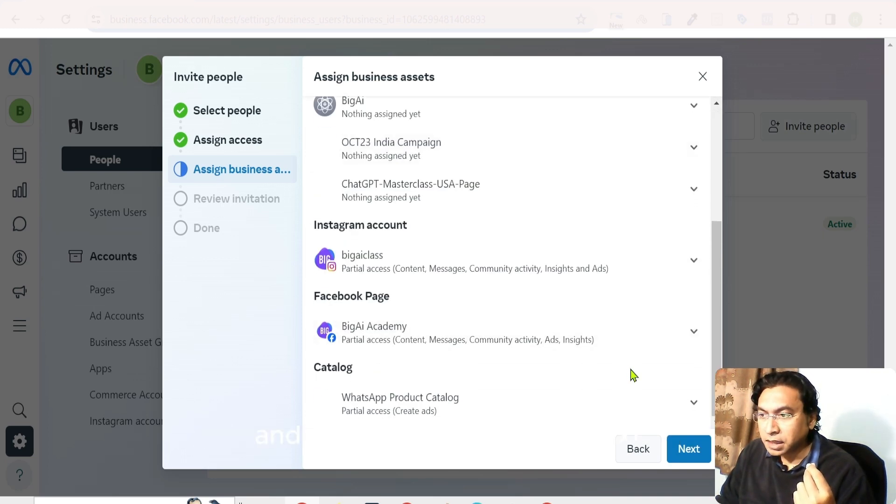
# Step: Try to continue to the invitation review, return to the assignment page and check for assets without assigned tasks
pyautogui.click(690, 462)
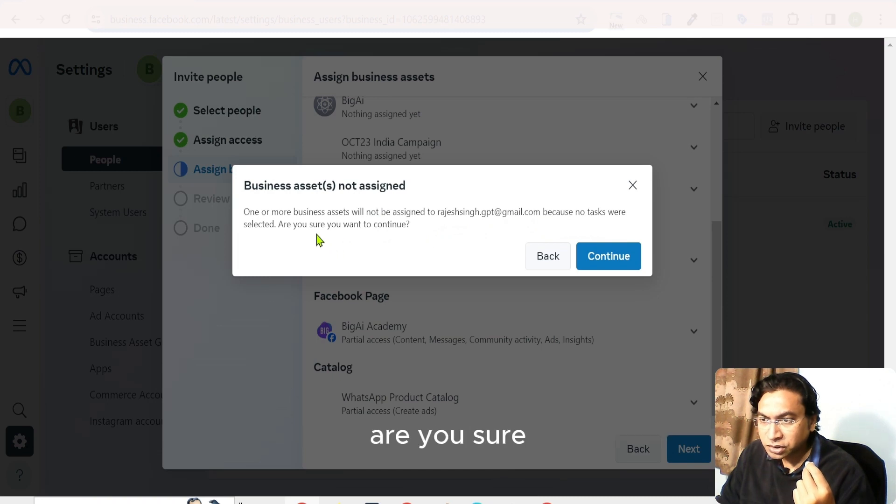
pyautogui.click(549, 257)
pyautogui.scroll(4, 542, 290)
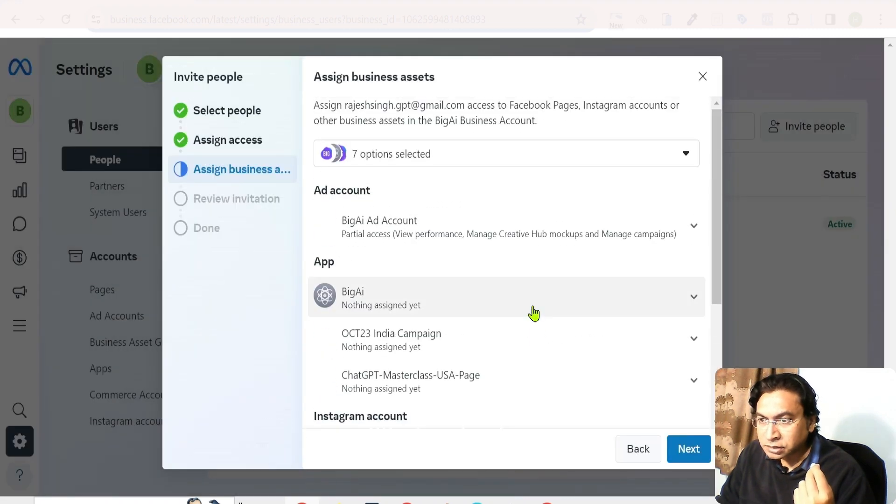
pyautogui.scroll(-4, 601, 216)
pyautogui.scroll(3, 606, 226)
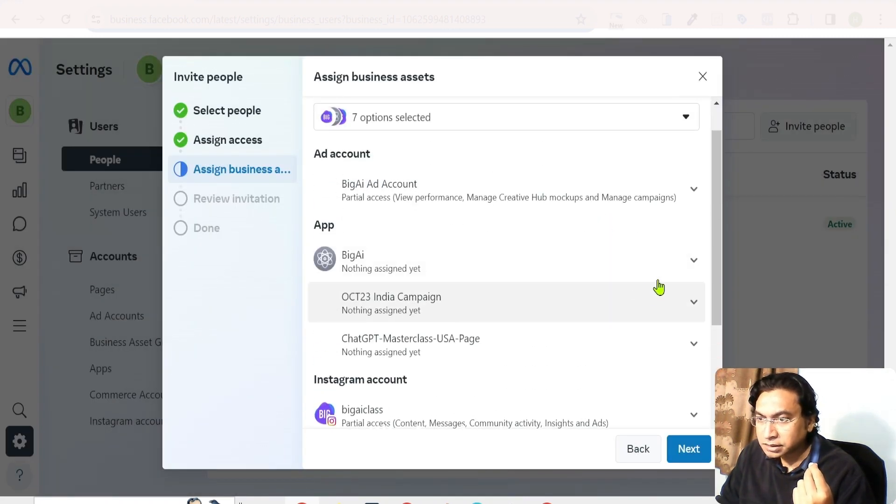
# Step: Give the invitee partial access to OCT23 India Campaign by enabling Manage content and View insights, and collapse its permissions
pyautogui.click(689, 304)
pyautogui.scroll(-3, 564, 340)
pyautogui.click(335, 212)
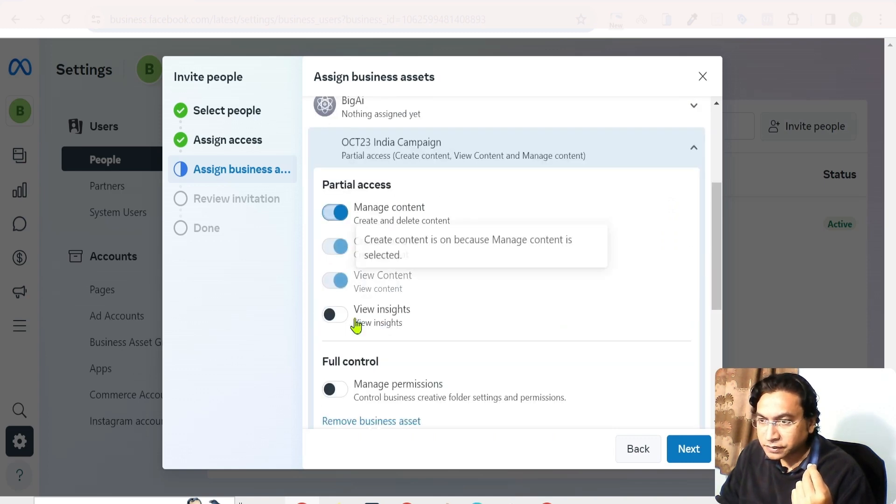
pyautogui.click(343, 318)
pyautogui.click(630, 154)
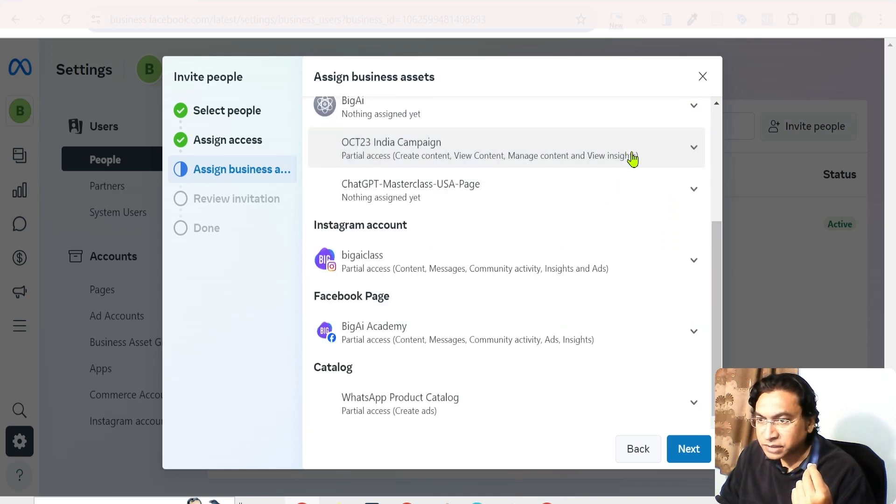
# Step: Give the invitee partial access to ChatGPT-Masterclass-USA-Page by enabling Use events dataset, and collapse its permissions
pyautogui.click(580, 192)
pyautogui.click(335, 254)
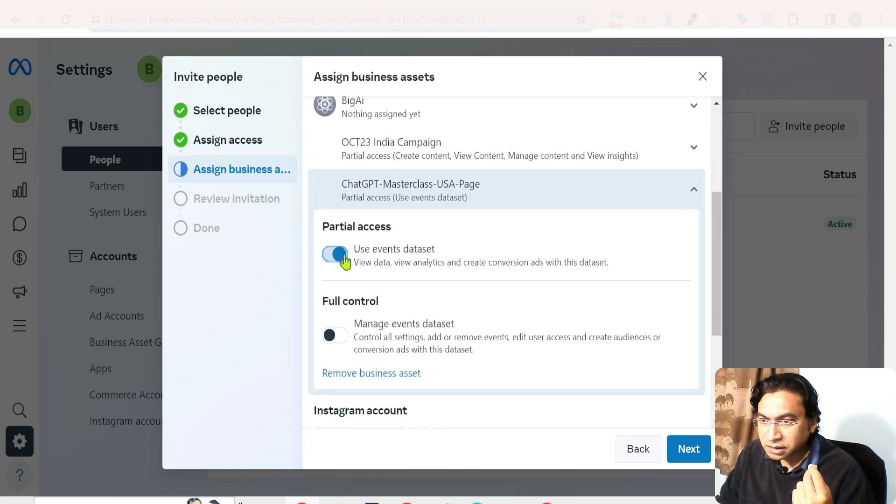
pyautogui.click(605, 192)
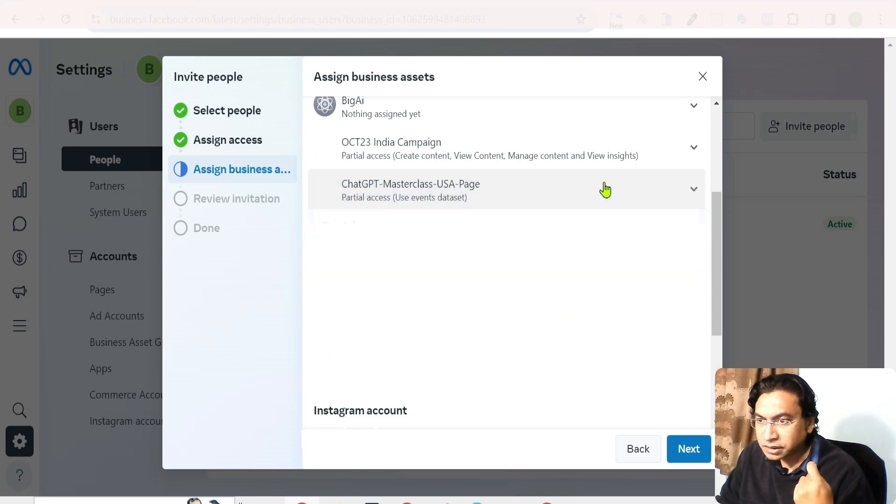
# Step: Try again to continue to the invitation review, return to the asset list and recheck the WhatsApp Product Catalog permissions
pyautogui.scroll(3, 598, 224)
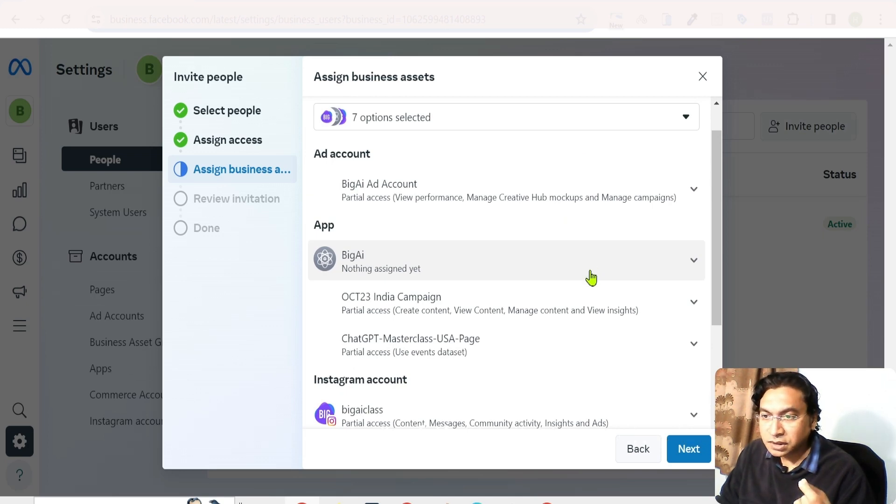
pyautogui.scroll(-3, 591, 278)
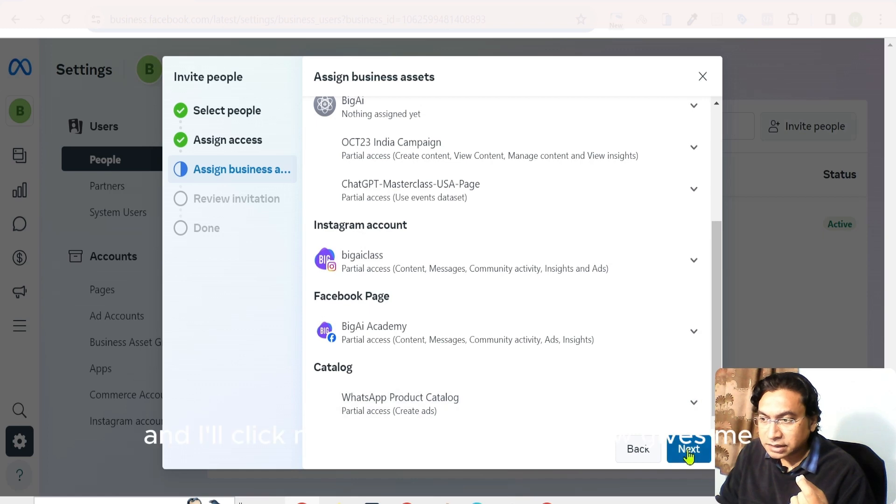
pyautogui.click(689, 450)
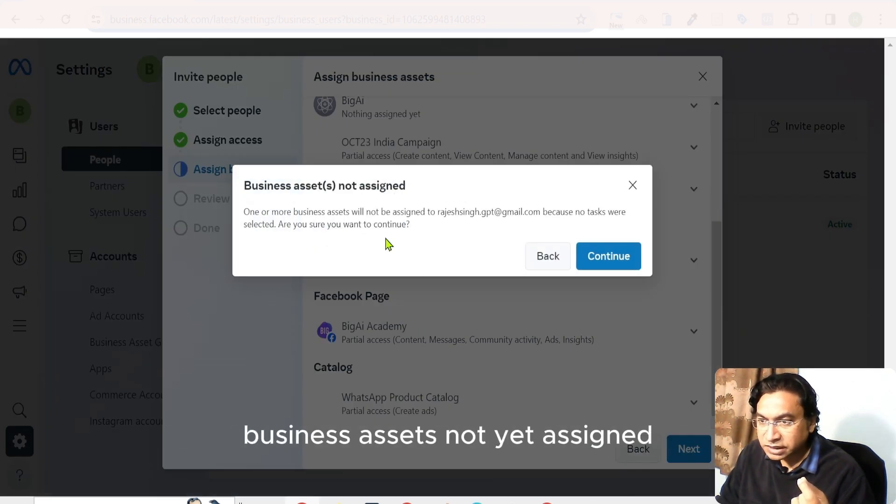
pyautogui.click(542, 261)
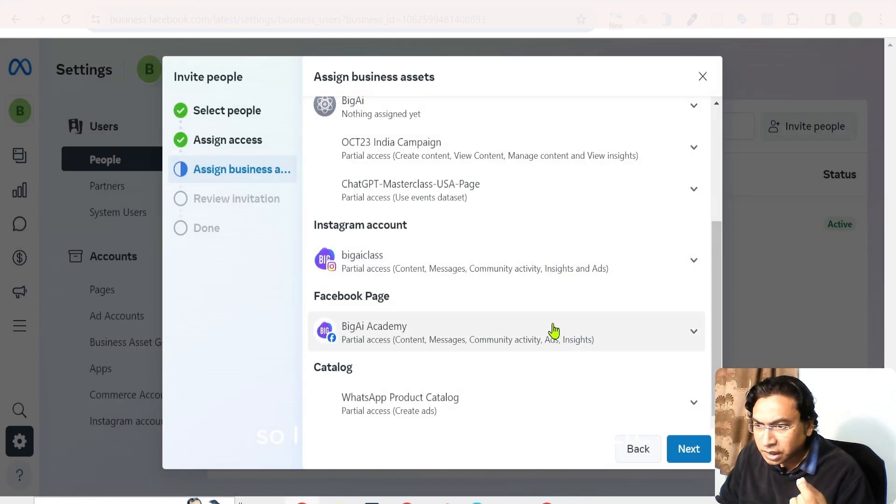
pyautogui.click(684, 403)
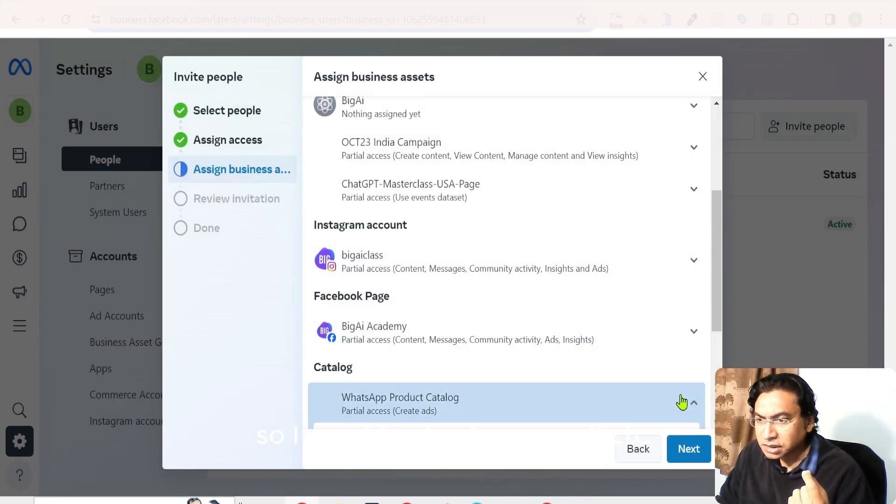
pyautogui.scroll(-1, 548, 308)
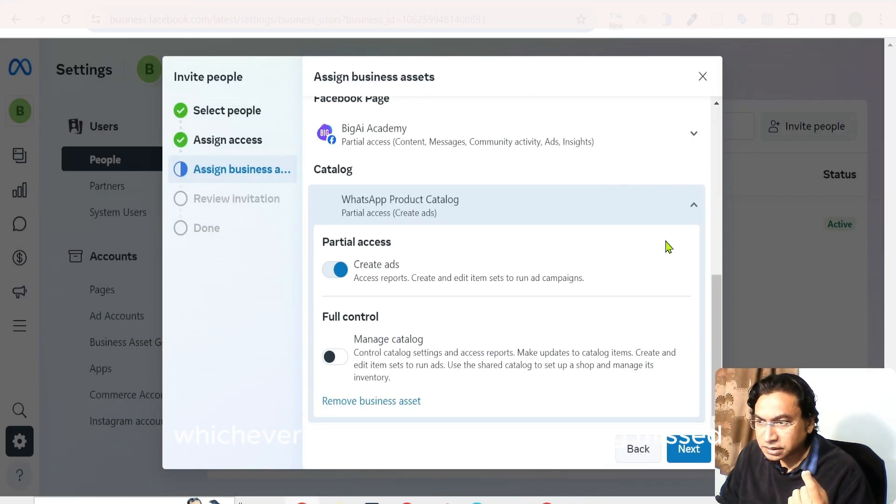
pyautogui.click(691, 208)
# Step: Remove the BigAi app from the selected business assets and close the asset selection list
pyautogui.scroll(3, 553, 322)
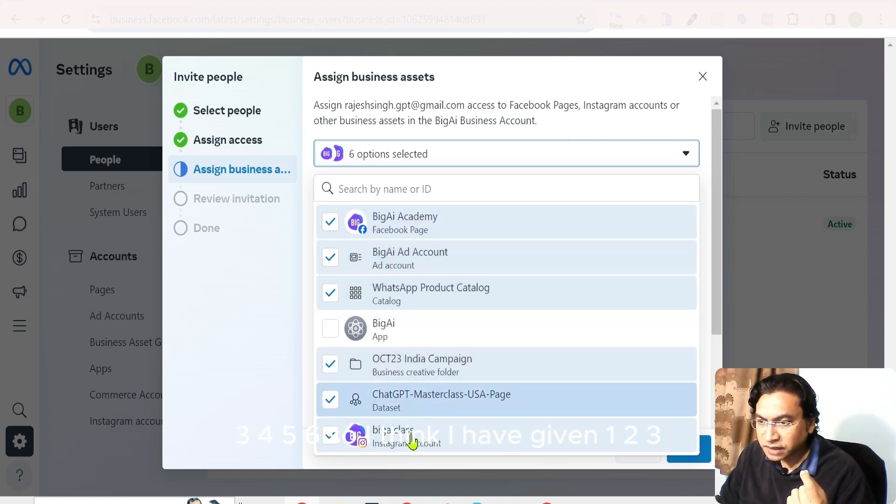
pyautogui.click(563, 128)
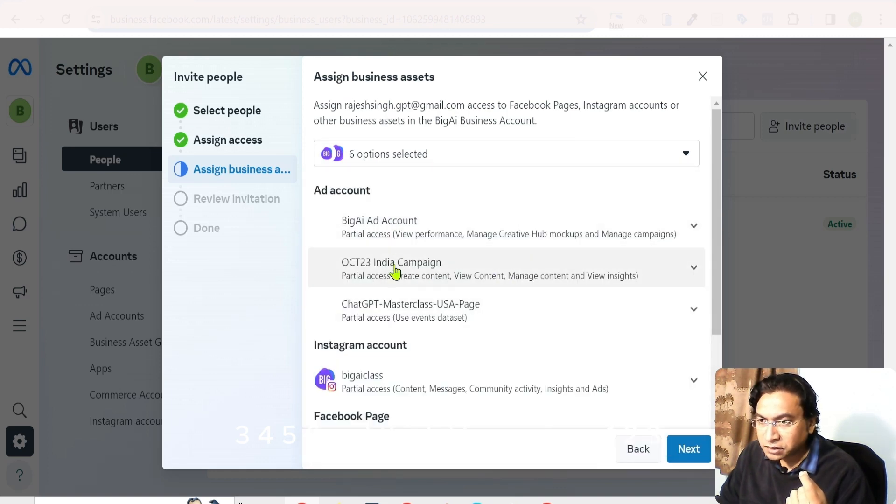
# Step: Check the access assigned to the remaining selected assets and continue to the invitation review
pyautogui.scroll(-3, 506, 314)
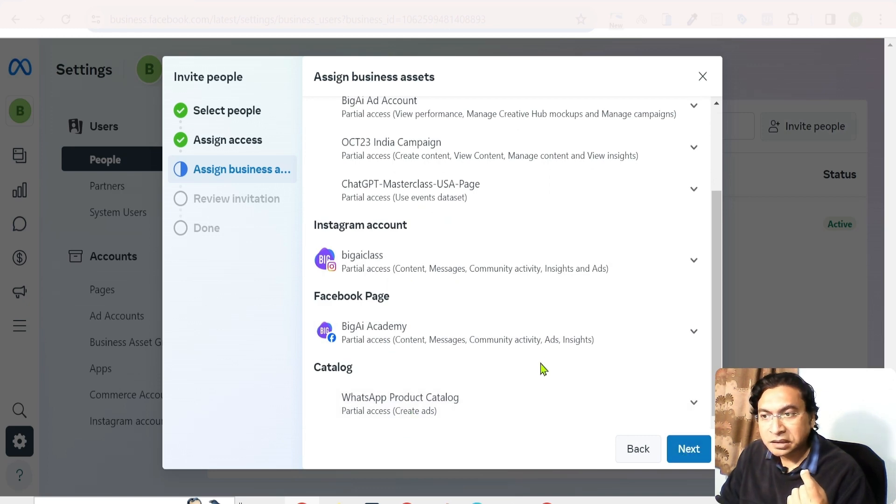
pyautogui.scroll(3, 544, 362)
pyautogui.scroll(-3, 630, 373)
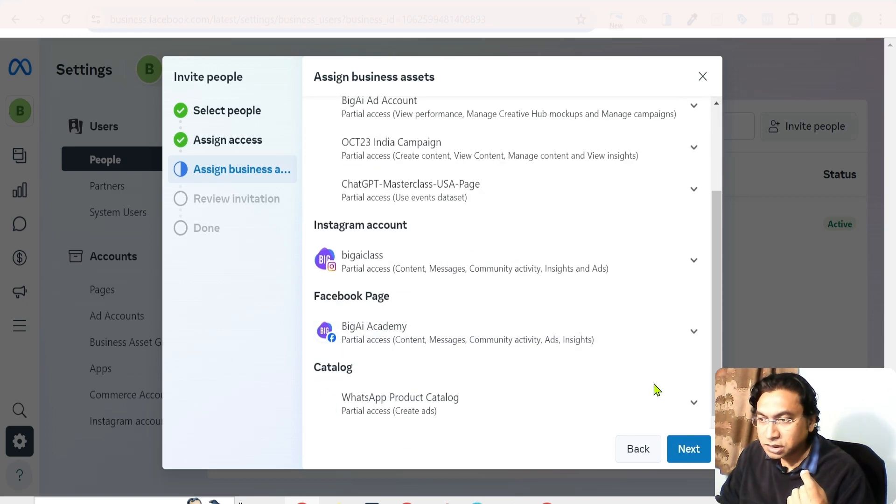
pyautogui.click(687, 448)
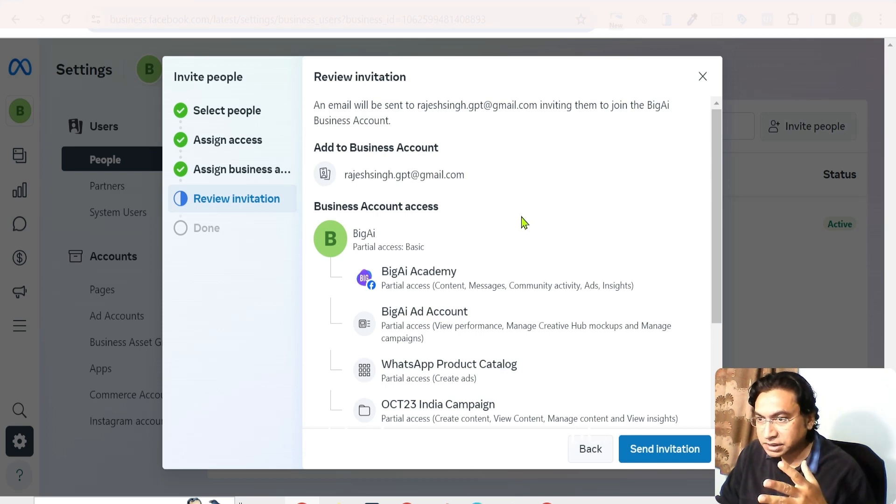
# Step: Review the invitation's account and asset access, send the invitation and close the invitation dialog
pyautogui.scroll(-3, 525, 222)
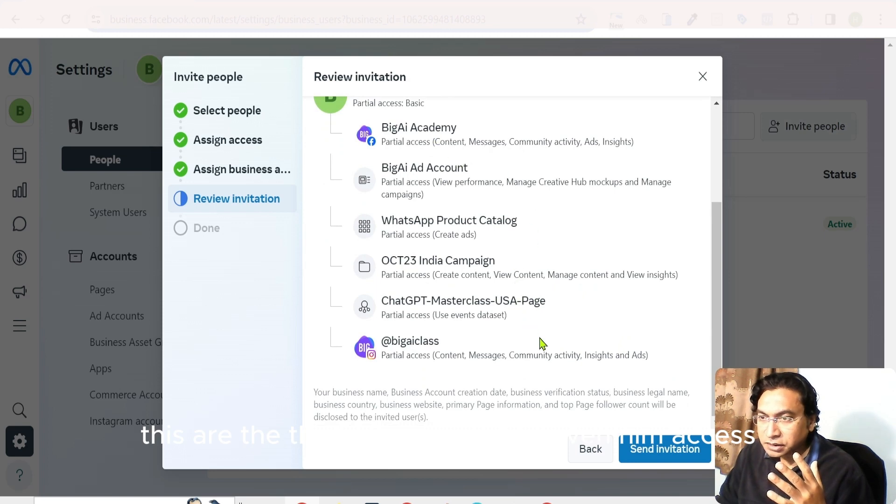
pyautogui.scroll(3, 536, 342)
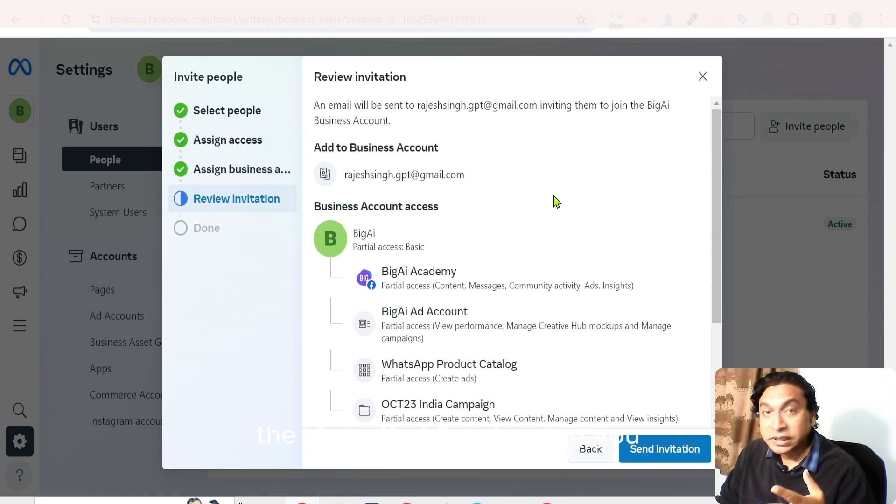
pyautogui.scroll(-3, 573, 204)
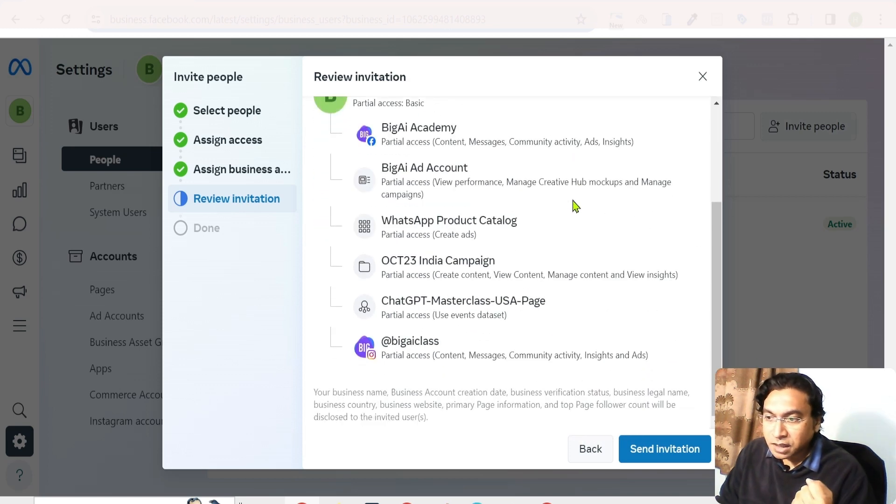
pyautogui.click(667, 451)
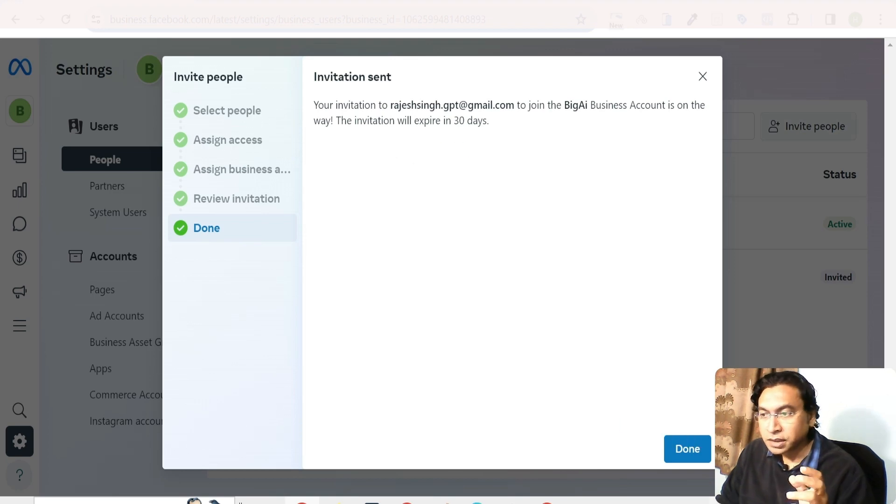
pyautogui.click(686, 456)
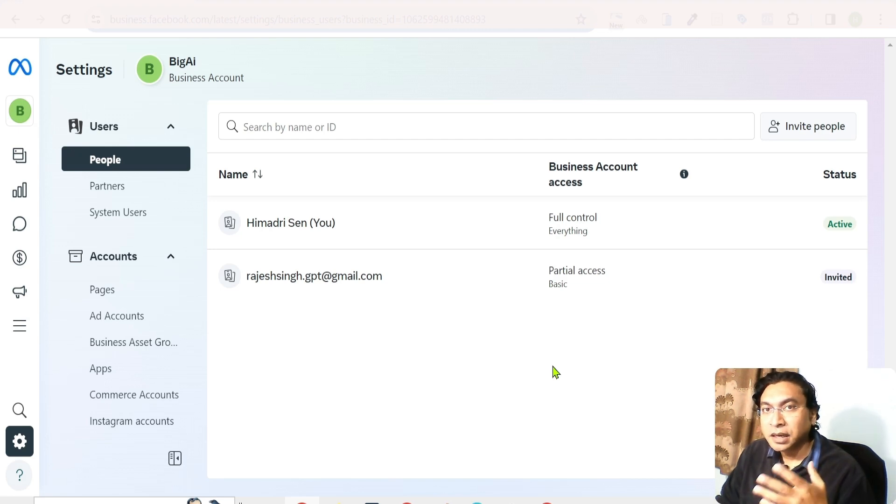
# Step: Switch to the invitee's Gmail and read through the invitation email to join BigAi's Business Account
pyautogui.click(547, 502)
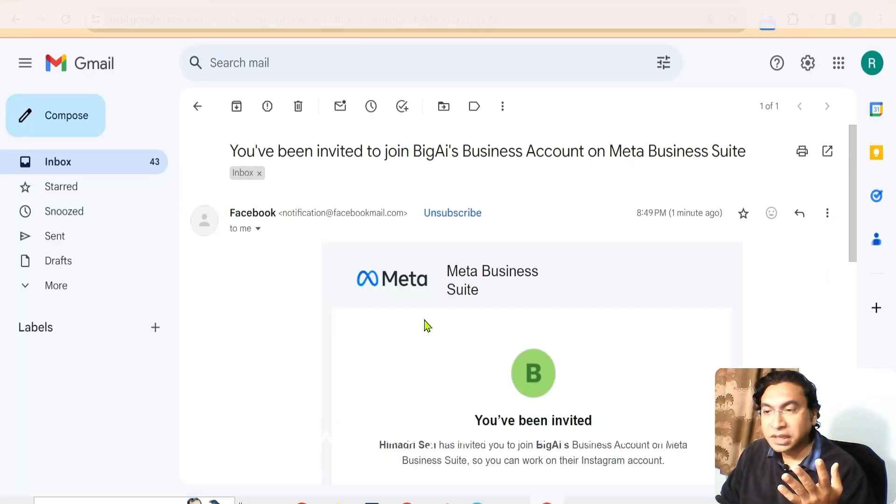
pyautogui.scroll(-3, 428, 326)
pyautogui.scroll(-4, 426, 326)
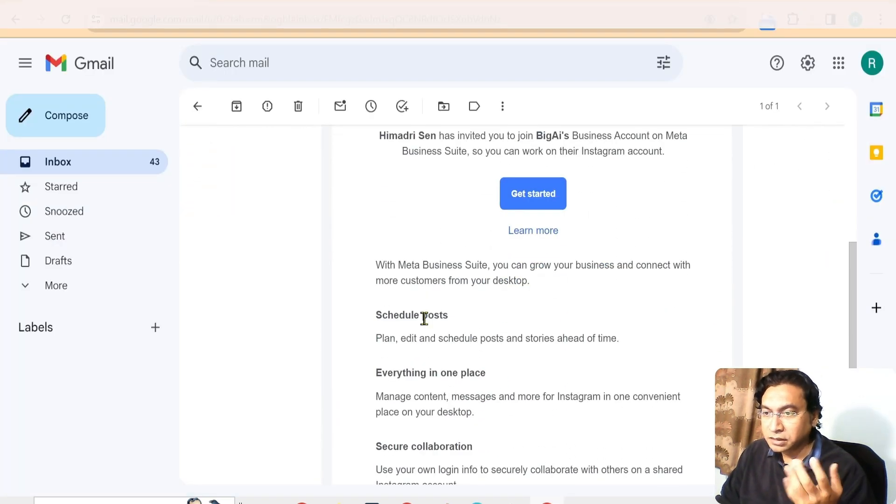
pyautogui.scroll(-3, 422, 319)
pyautogui.scroll(8, 471, 364)
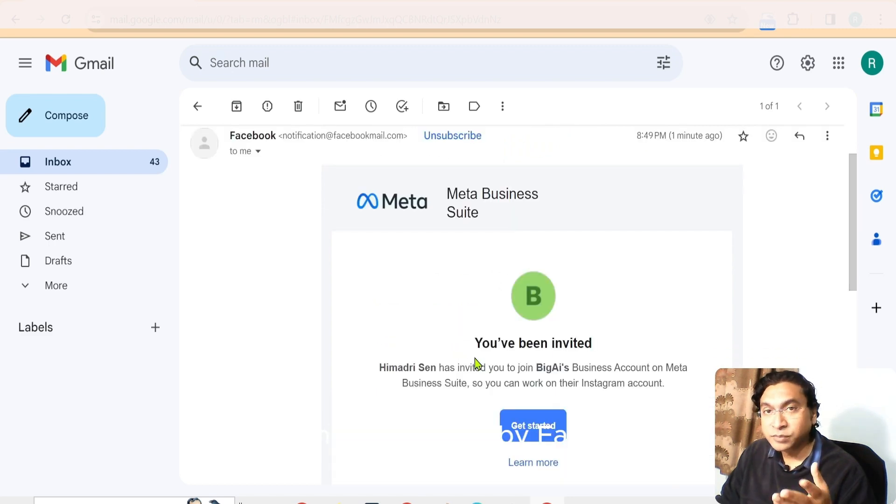
pyautogui.scroll(-3, 474, 360)
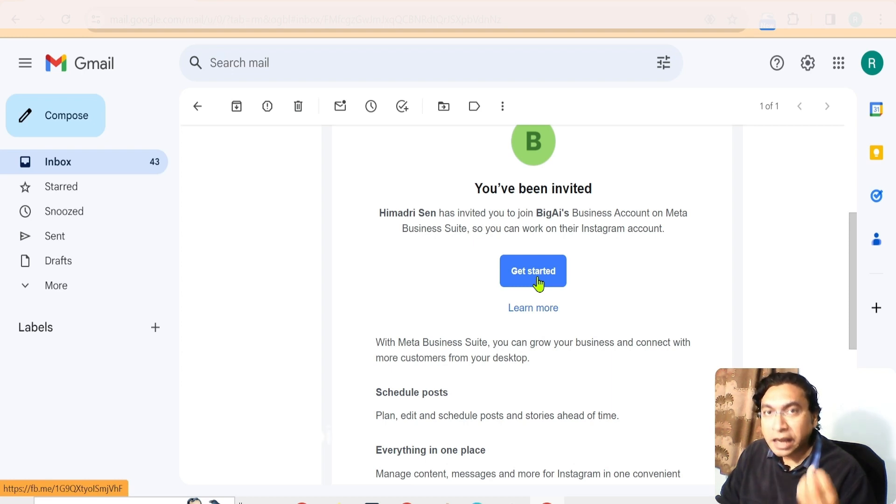
pyautogui.scroll(-3, 369, 294)
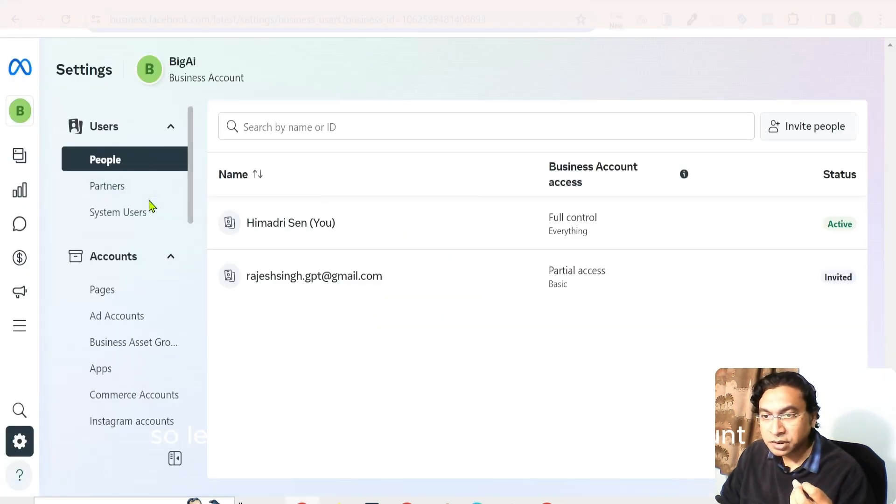
# Step: Return to the Meta Business Suite settings, open Partners and examine the Conversions API Gateway Production Business partner's shared assets
pyautogui.click(112, 191)
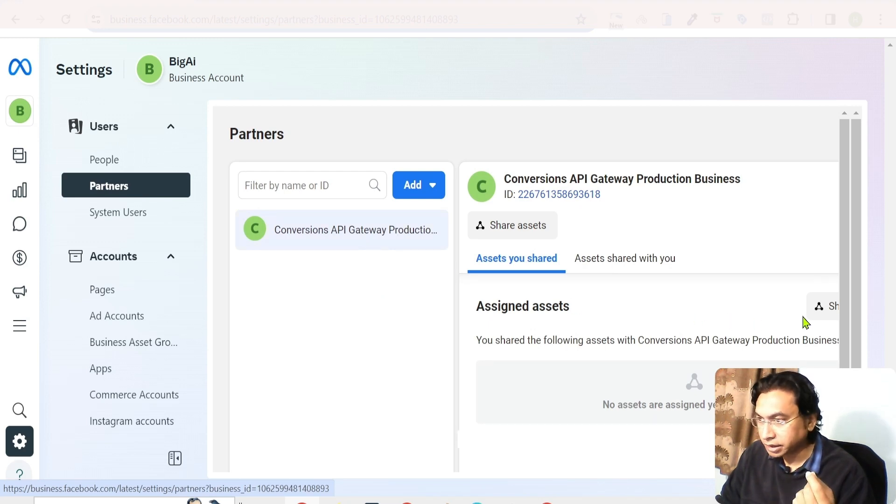
pyautogui.moveTo(856, 314); pyautogui.dragTo(859, 405)
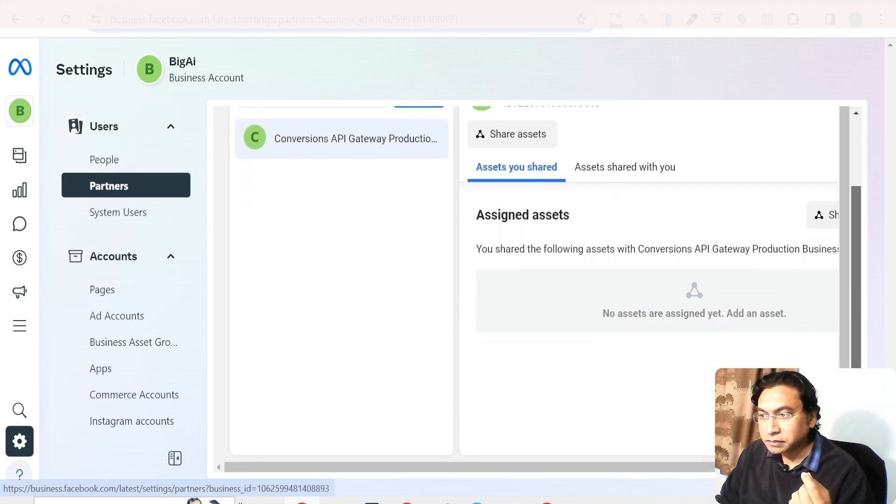
pyautogui.moveTo(737, 467); pyautogui.dragTo(812, 466)
pyautogui.scroll(3, 720, 361)
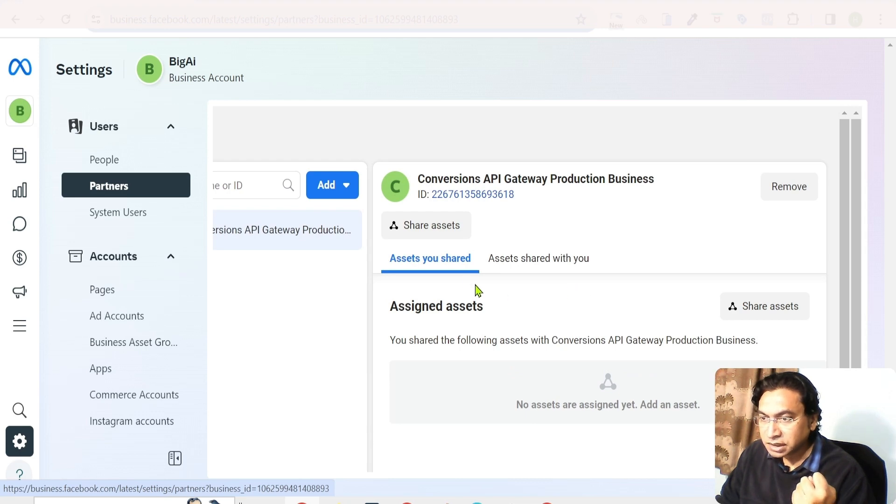
# Step: Check the assets shared with BigAi by the Conversions API Gateway Production Business partner, then return to the assets BigAi shared
pyautogui.click(539, 268)
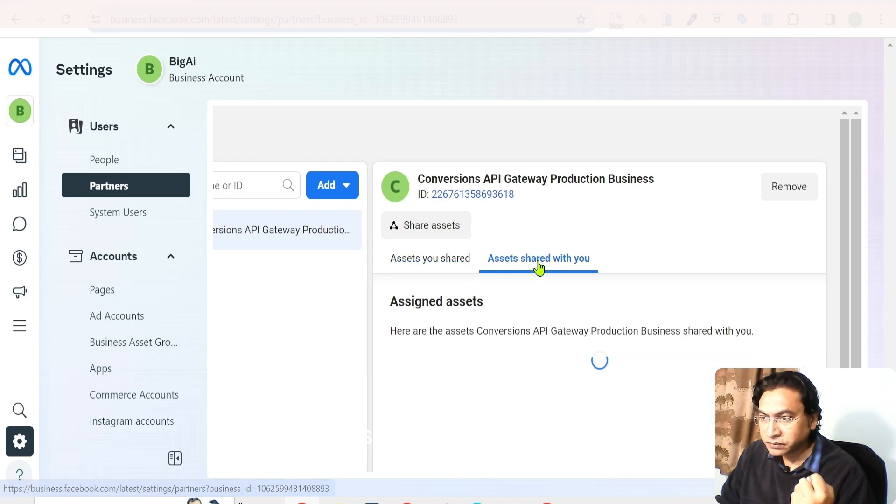
pyautogui.click(437, 268)
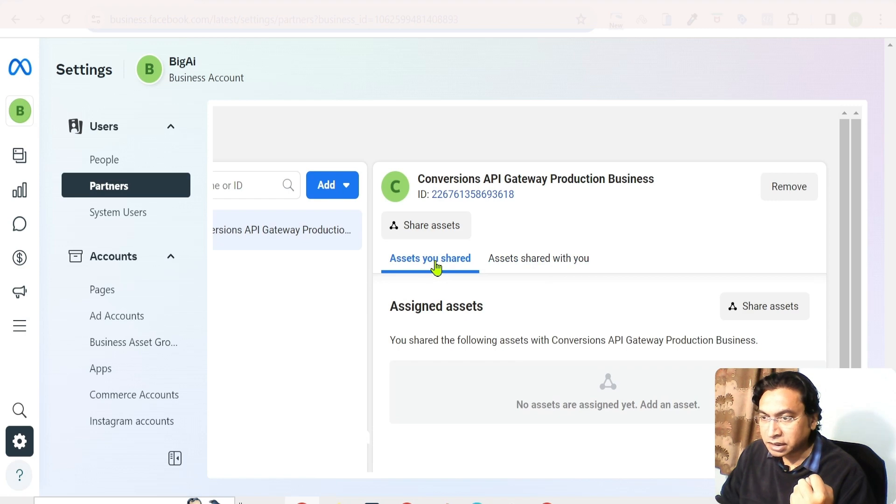
pyautogui.scroll(-1, 637, 392)
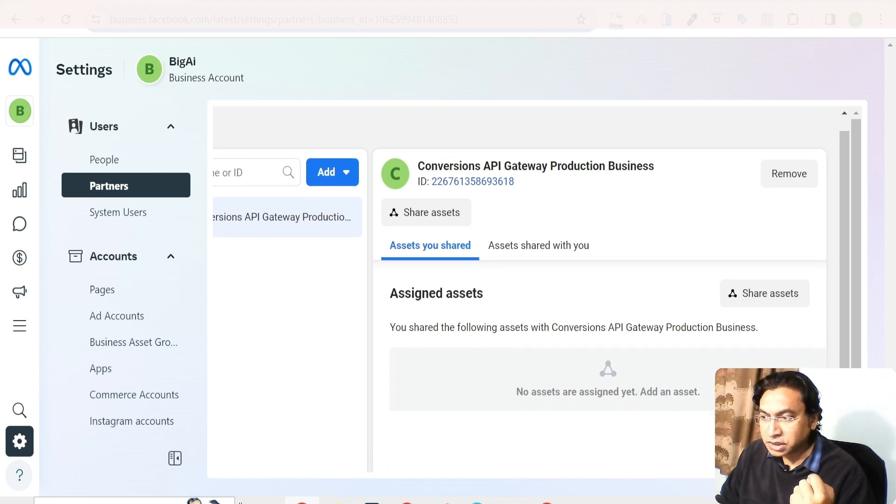
# Step: Start giving a new partner access to the business's assets and read through the partner setup dialog
pyautogui.click(346, 174)
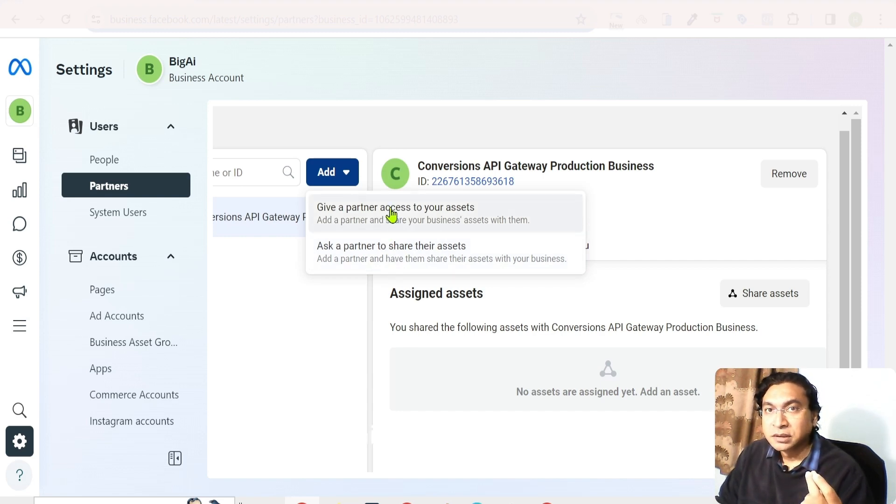
pyautogui.click(434, 225)
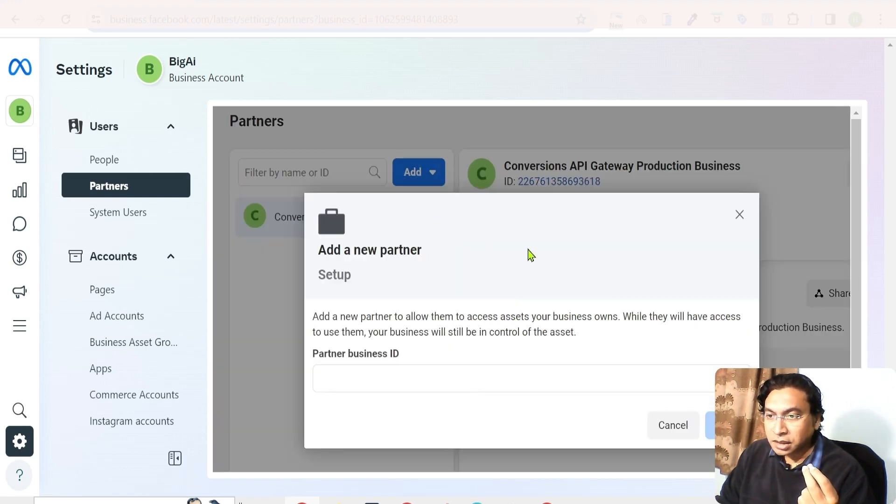
pyautogui.scroll(-2, 529, 254)
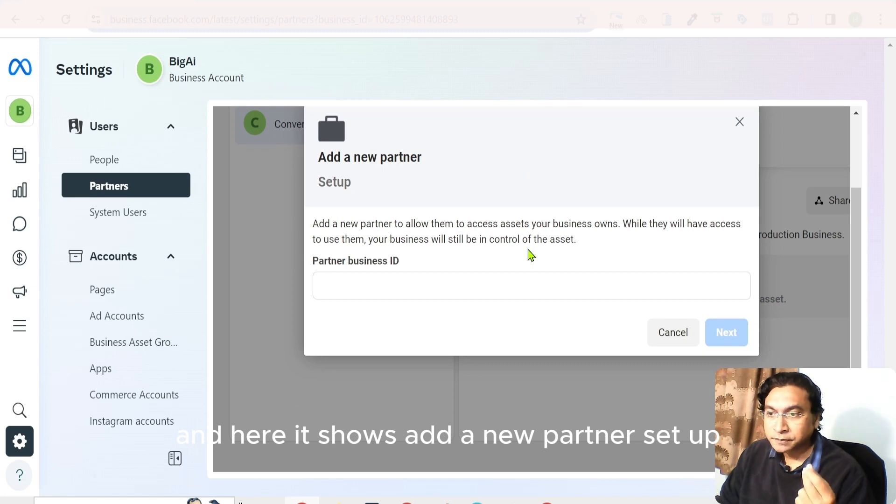
pyautogui.scroll(2, 464, 231)
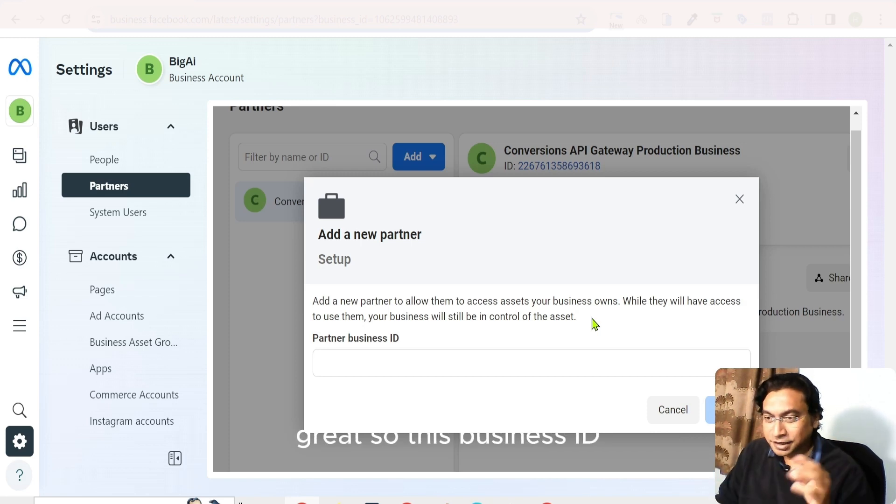
# Step: Switch to the partner's Business Manager window and copy the Business Consulting account's business ID from the page address
pyautogui.click(427, 366)
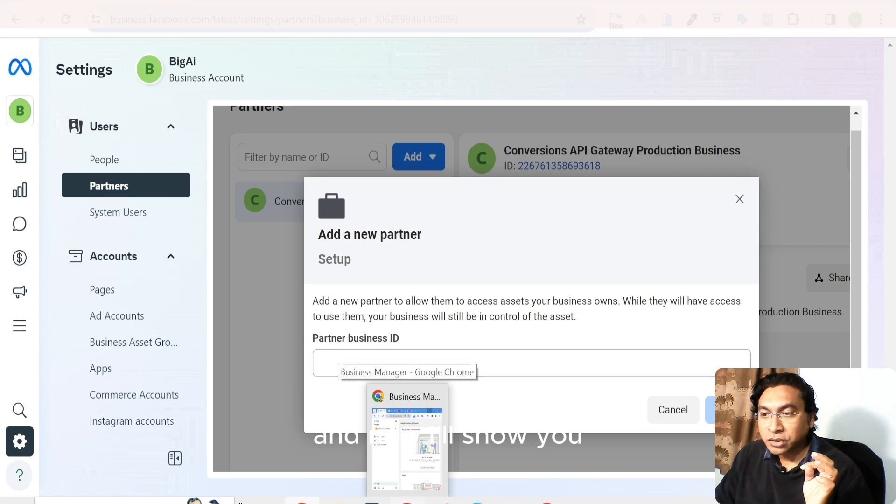
pyautogui.click(407, 438)
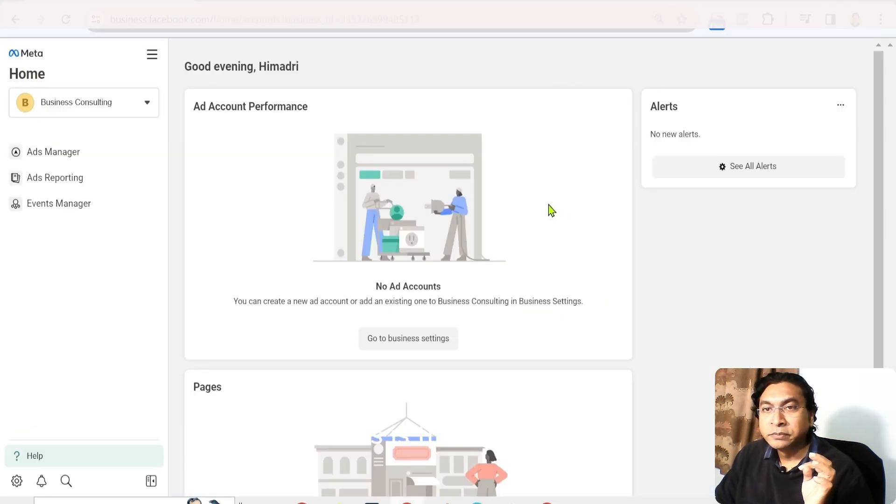
pyautogui.scroll(-3, 549, 211)
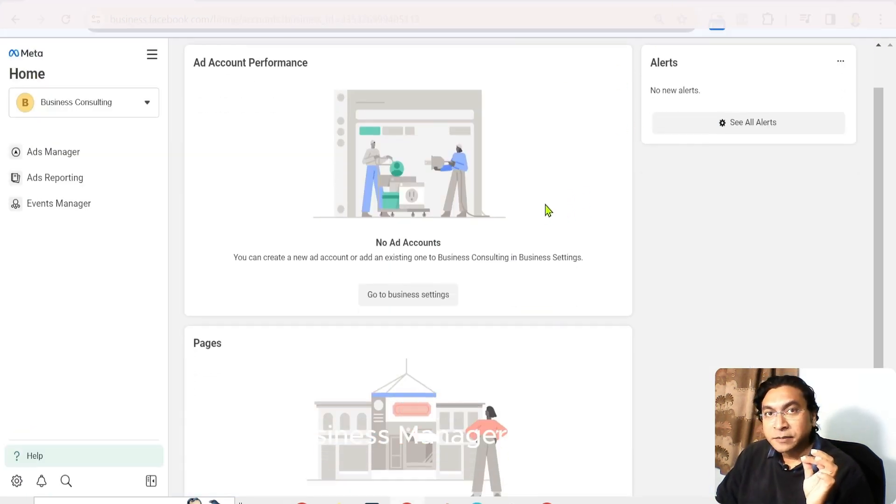
pyautogui.scroll(3, 548, 211)
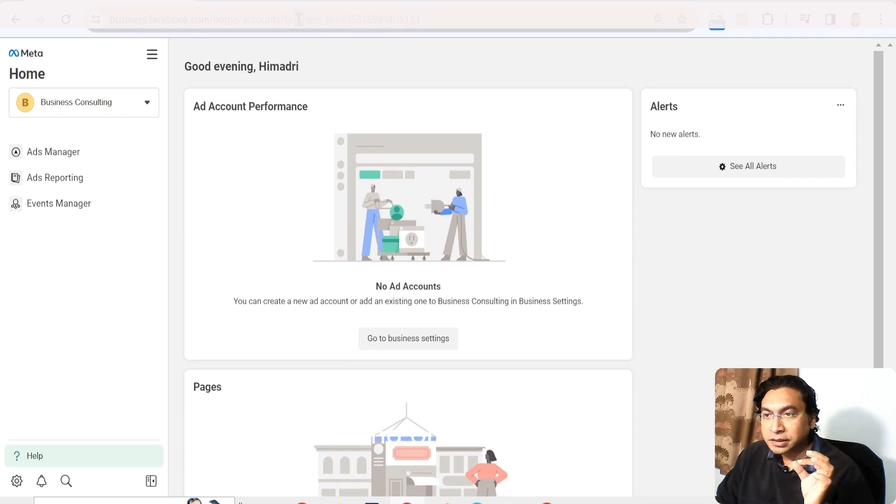
pyautogui.moveTo(288, 17); pyautogui.dragTo(410, 28)
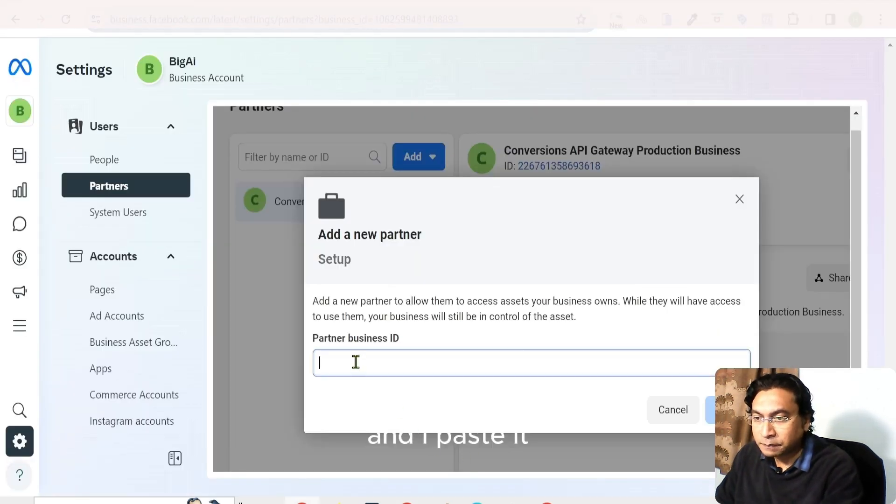
# Step: Return to BigAi's new partner setup, paste the partner's business ID and continue to the asset assignment
pyautogui.click(355, 359)
pyautogui.hotkey('ctrl', 'v')
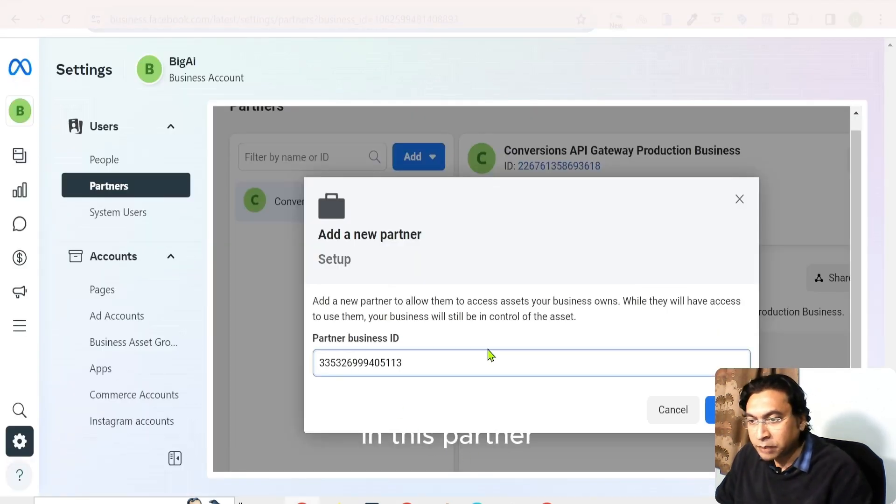
pyautogui.click(484, 334)
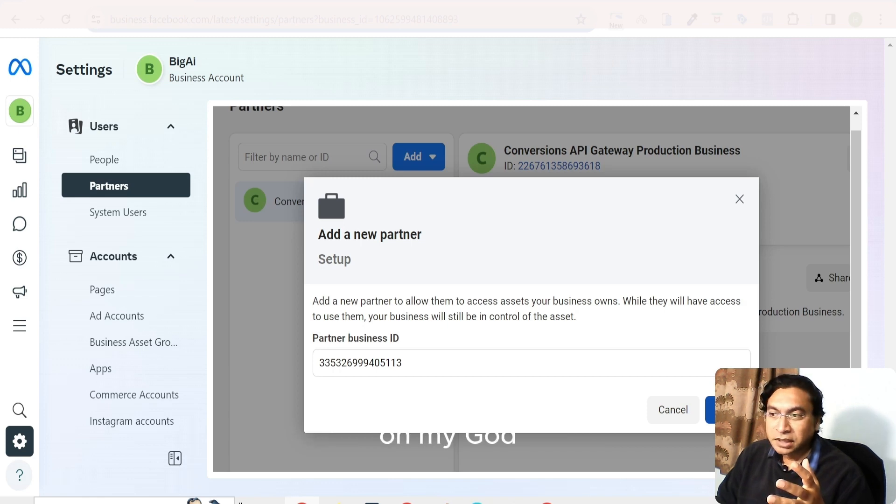
pyautogui.click(725, 409)
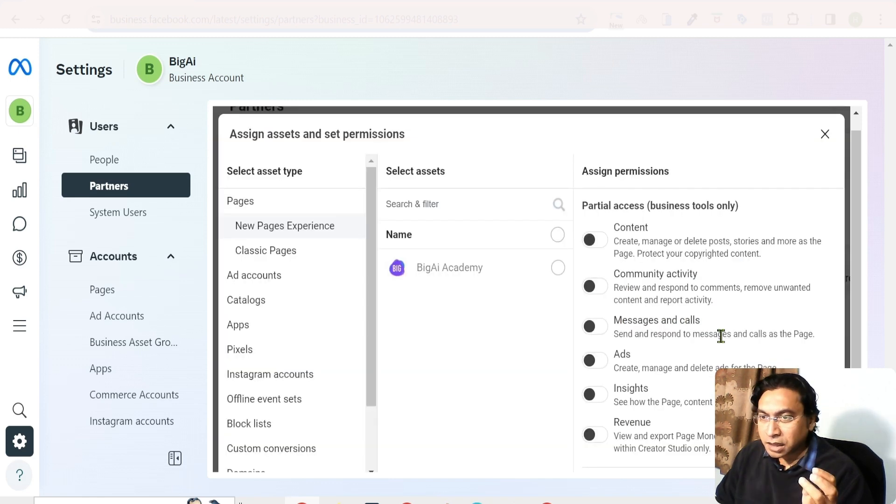
# Step: Review the available page permissions and select the BigAi Academy page under New Pages Experience as the asset to share
pyautogui.scroll(-2, 737, 312)
pyautogui.scroll(-3, 736, 312)
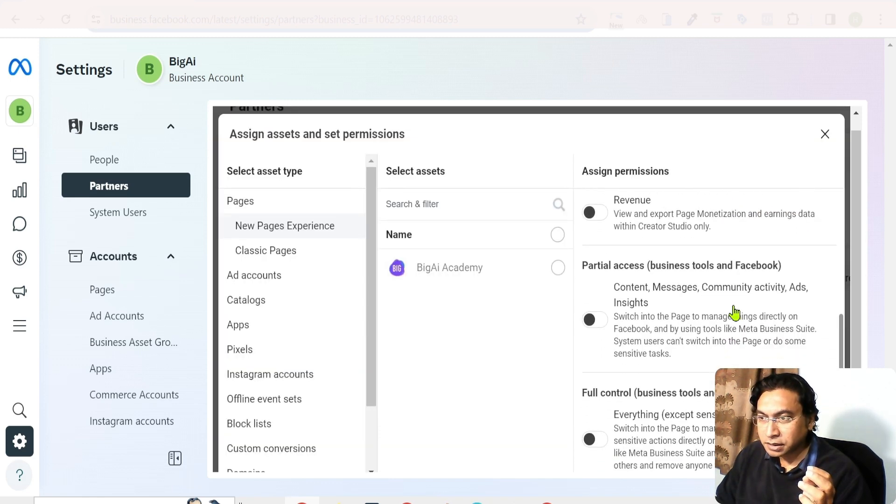
pyautogui.scroll(4, 717, 342)
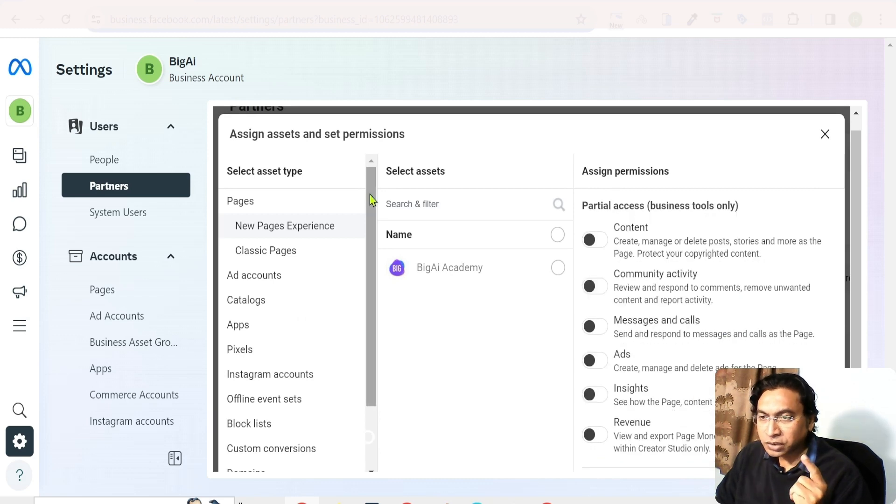
pyautogui.moveTo(372, 199)
pyautogui.mouseDown()
pyautogui.moveTo(369, 254)
pyautogui.moveTo(374, 194)
pyautogui.mouseUp()
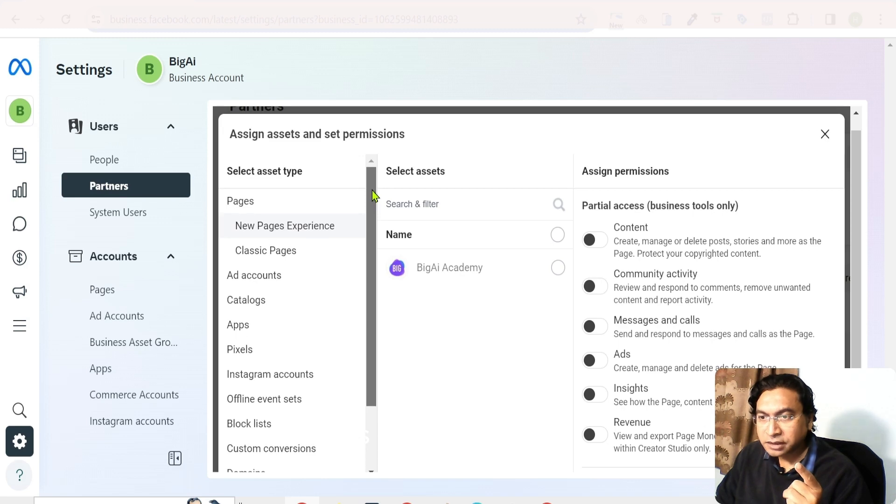
pyautogui.click(557, 269)
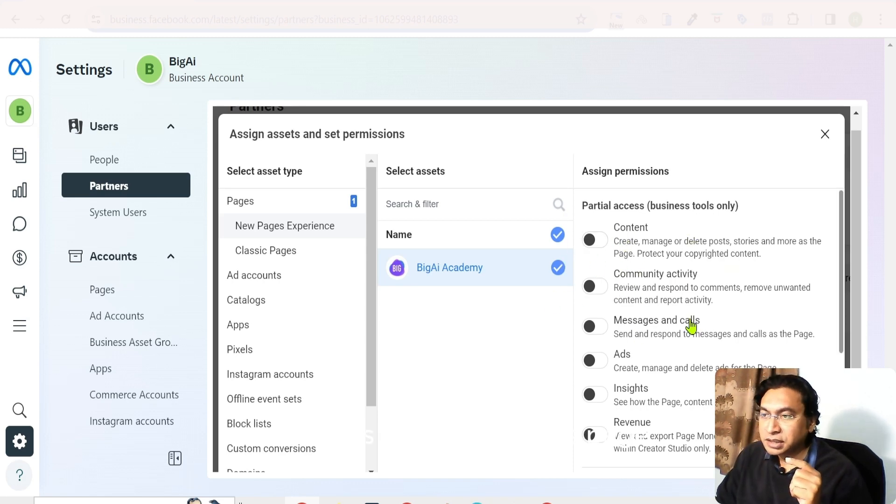
pyautogui.scroll(-5, 693, 326)
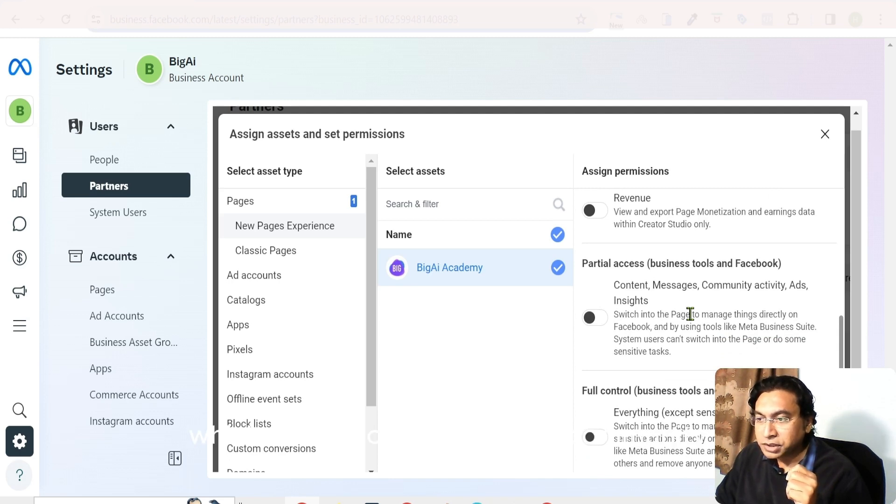
pyautogui.scroll(5, 691, 317)
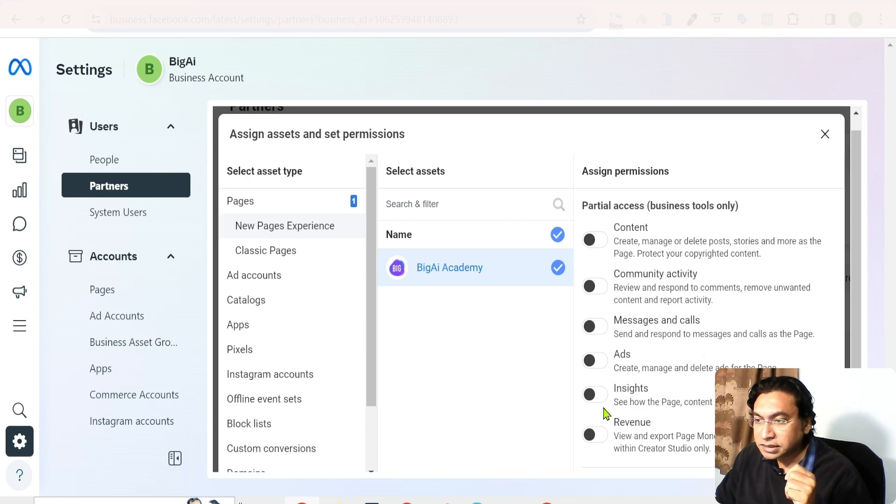
# Step: Enable the Content, Community activity, Messages and calls, Ads, Insights and Revenue permissions for the BigAi Academy page
pyautogui.click(600, 242)
pyautogui.click(599, 287)
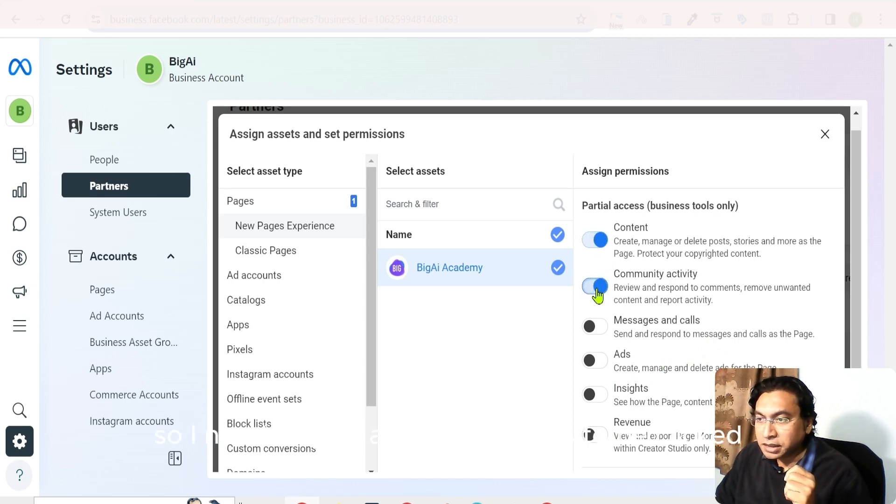
pyautogui.click(601, 327)
pyautogui.click(600, 360)
pyautogui.click(600, 394)
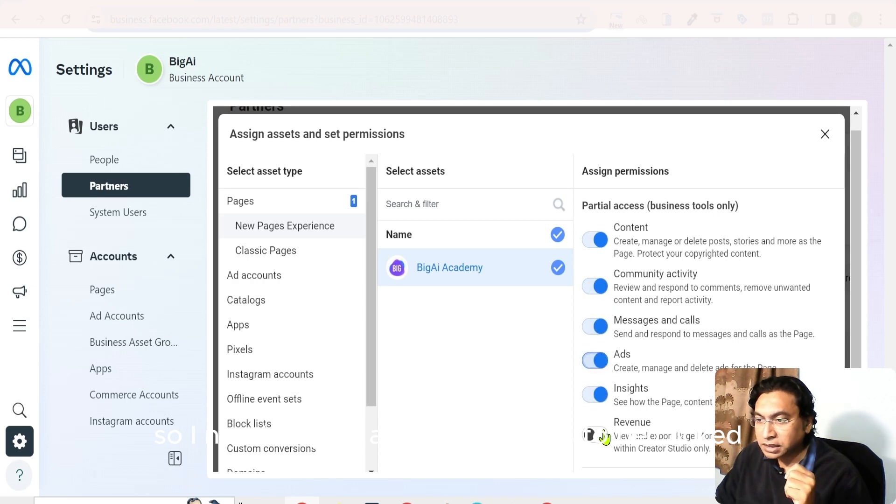
pyautogui.click(603, 435)
# Step: Enable partial access through business tools and Facebook, leave full control off, assign the page to the partner and close the confirmation
pyautogui.scroll(-3, 713, 384)
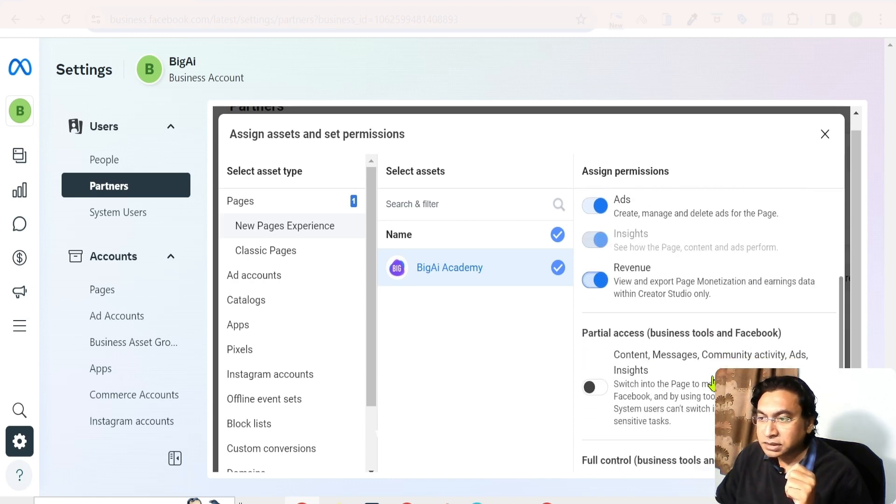
pyautogui.click(602, 391)
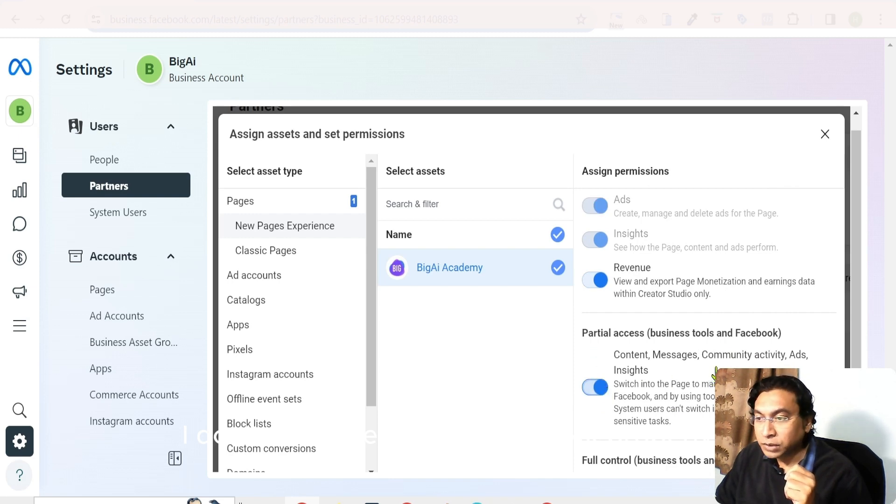
pyautogui.scroll(-2, 652, 435)
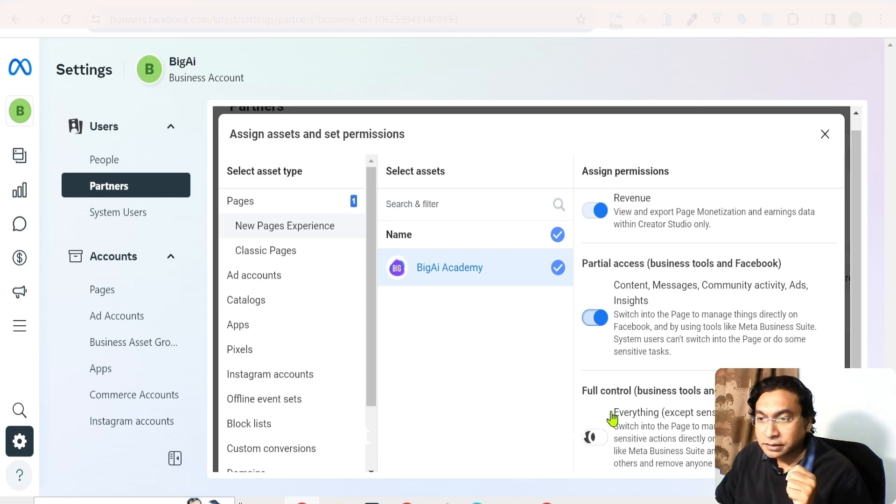
pyautogui.scroll(-2, 512, 377)
pyautogui.scroll(3, 512, 376)
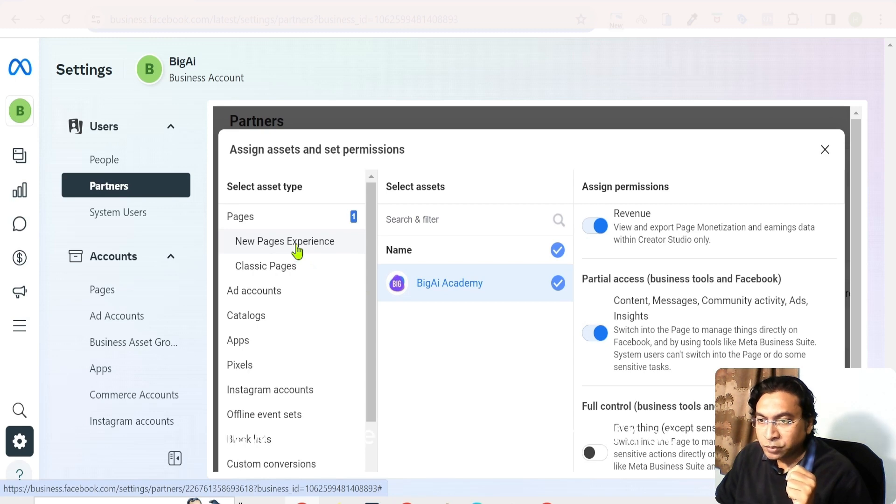
pyautogui.scroll(-2, 493, 368)
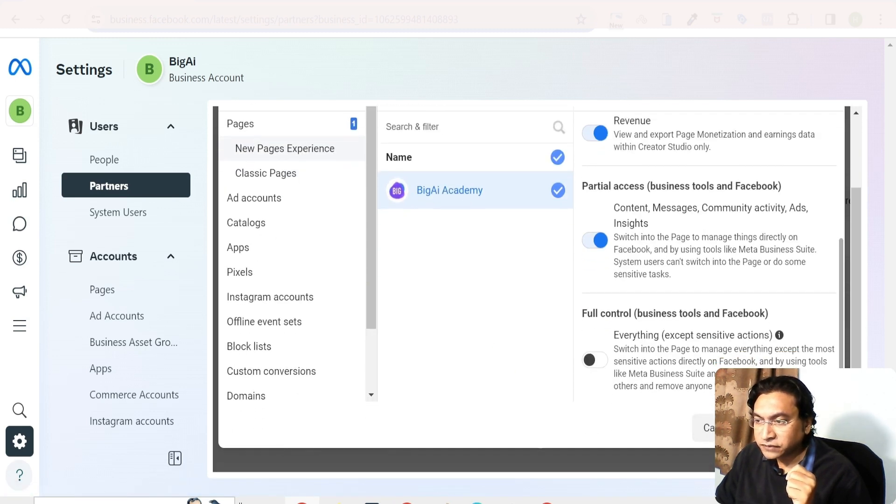
pyautogui.click(795, 428)
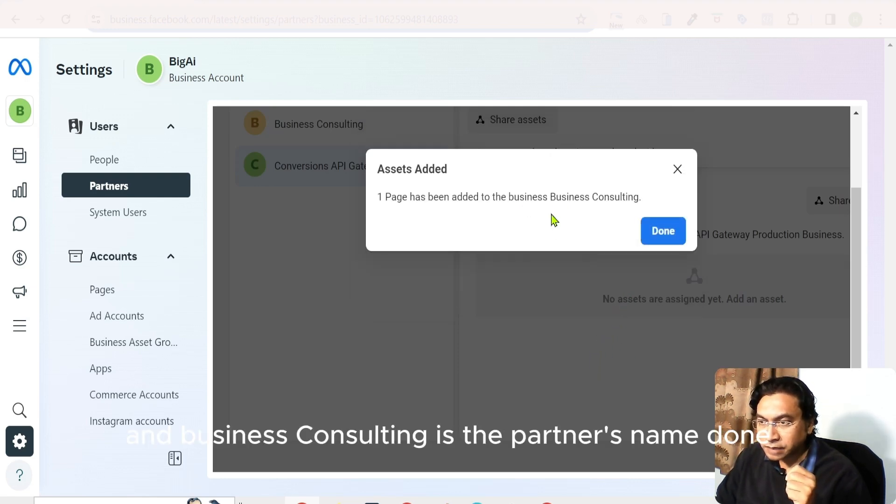
pyautogui.moveTo(551, 199); pyautogui.dragTo(646, 204)
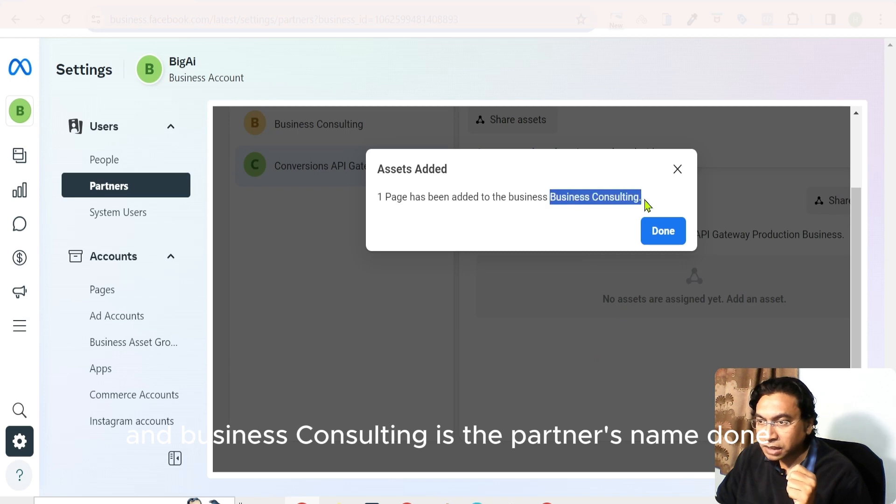
pyautogui.click(668, 240)
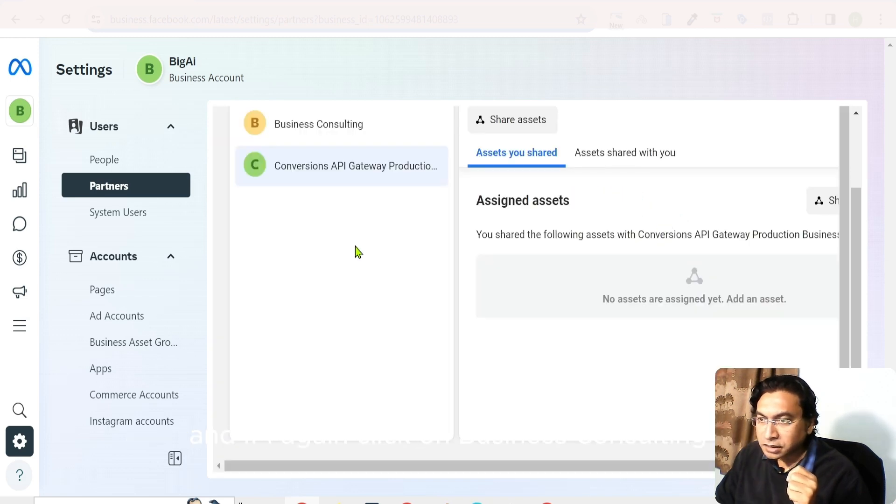
# Step: Open the Business Consulting partner and examine the partial access permissions it has on the shared BigAi Academy page
pyautogui.scroll(3, 346, 245)
pyautogui.click(336, 238)
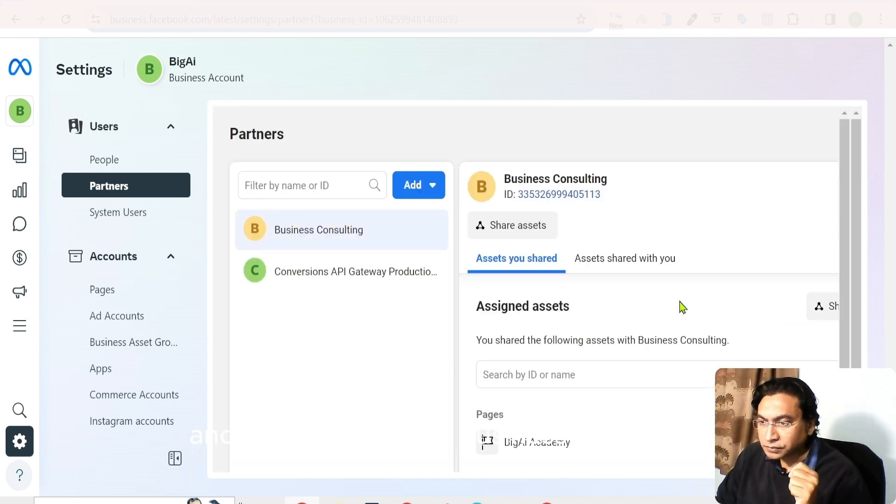
pyautogui.scroll(-2, 684, 301)
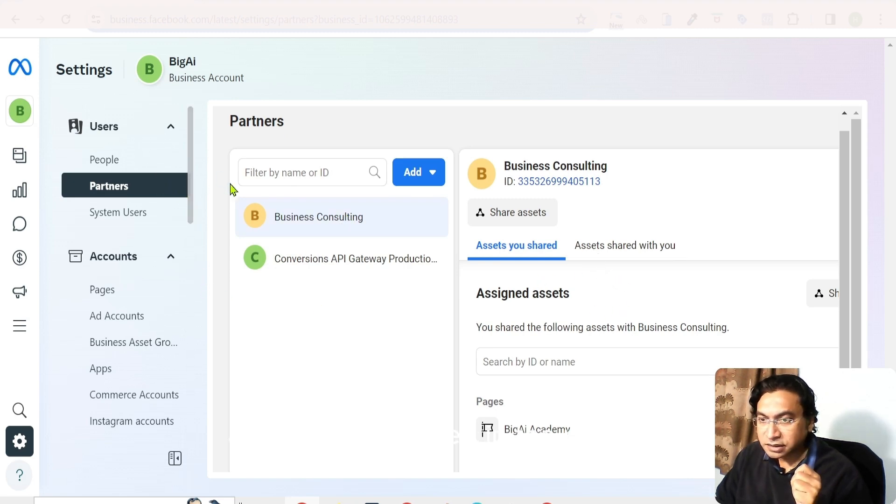
pyautogui.scroll(-3, 414, 306)
pyautogui.moveTo(622, 464); pyautogui.dragTo(704, 462)
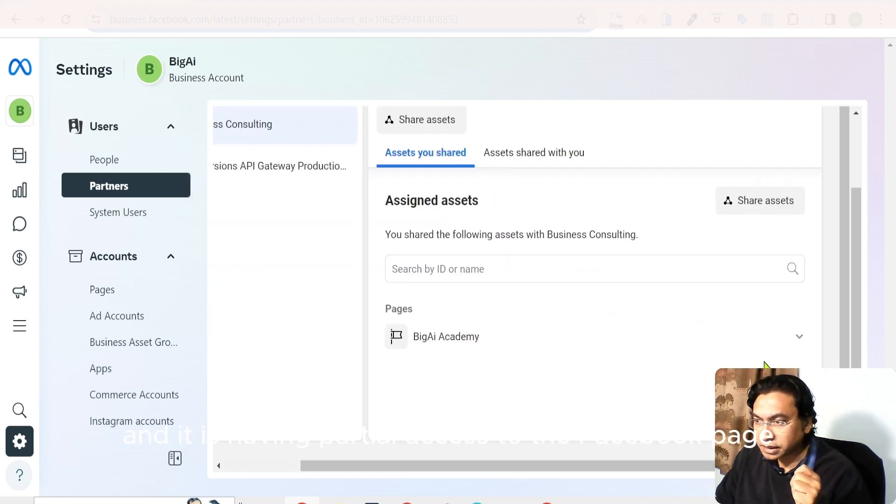
pyautogui.click(796, 342)
pyautogui.scroll(-1, 703, 364)
pyautogui.scroll(5, 703, 364)
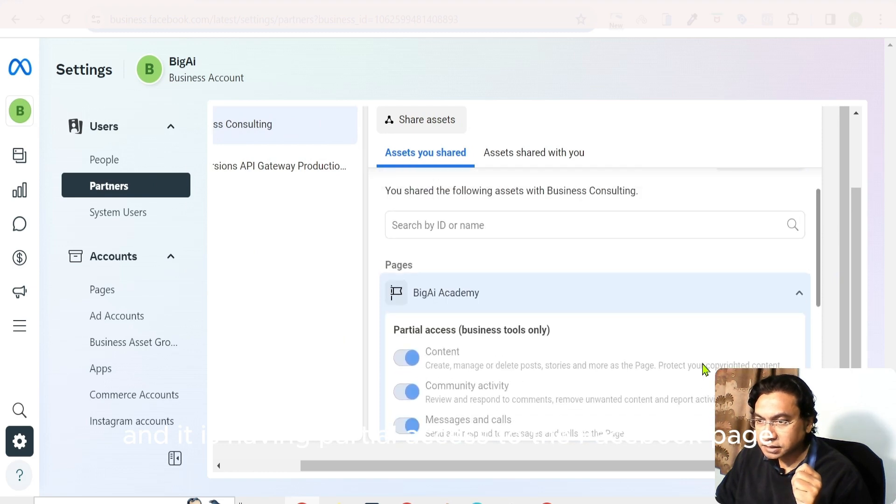
# Step: Look over the rest of the BigAi Academy page permissions shared with Business Consulting and collapse the page's details
pyautogui.scroll(-3, 703, 363)
pyautogui.scroll(2, 703, 363)
pyautogui.click(798, 217)
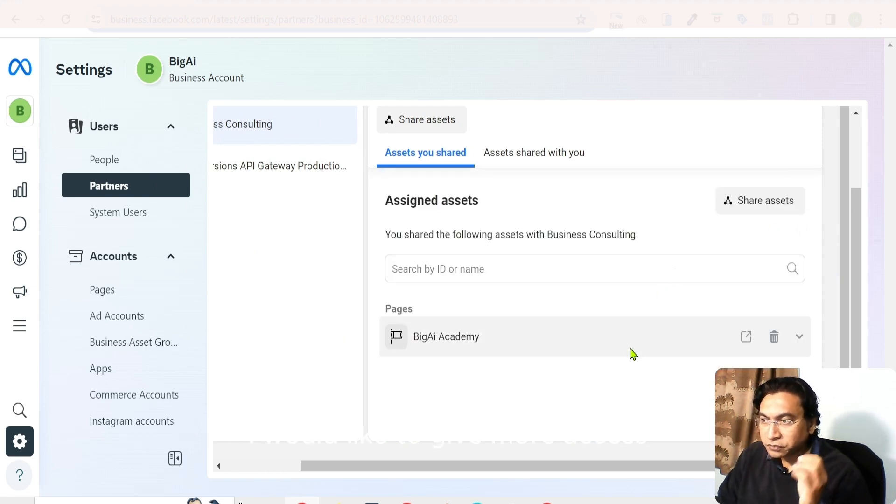
pyautogui.scroll(1, 628, 355)
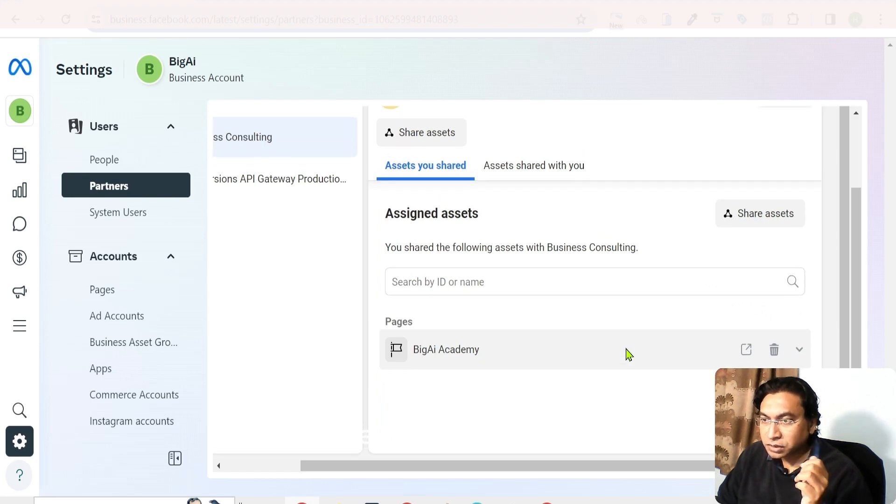
# Step: Start sharing more assets with Business Consulting, selecting BigAi Ad Account with the Manage campaigns partial access permission
pyautogui.click(442, 133)
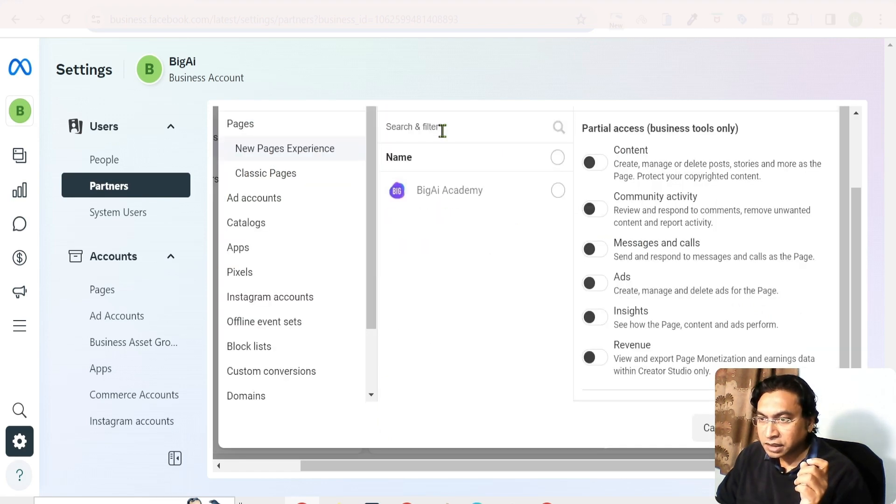
pyautogui.scroll(2, 471, 296)
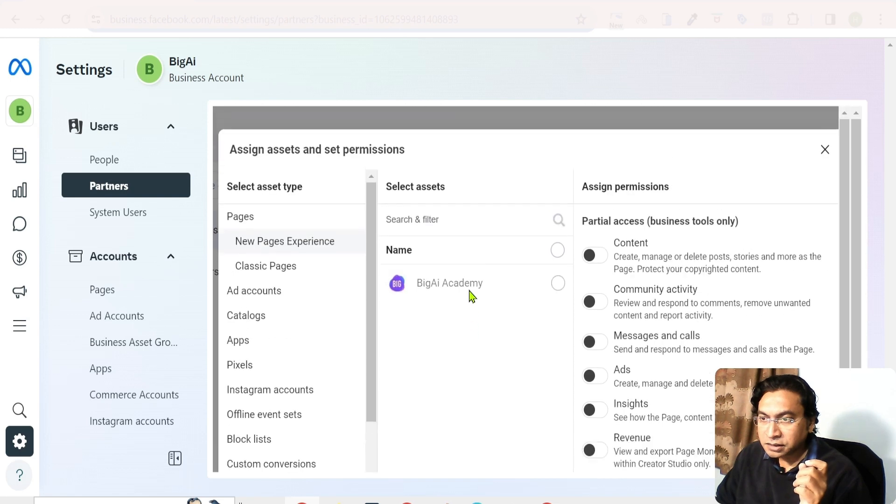
pyautogui.click(258, 294)
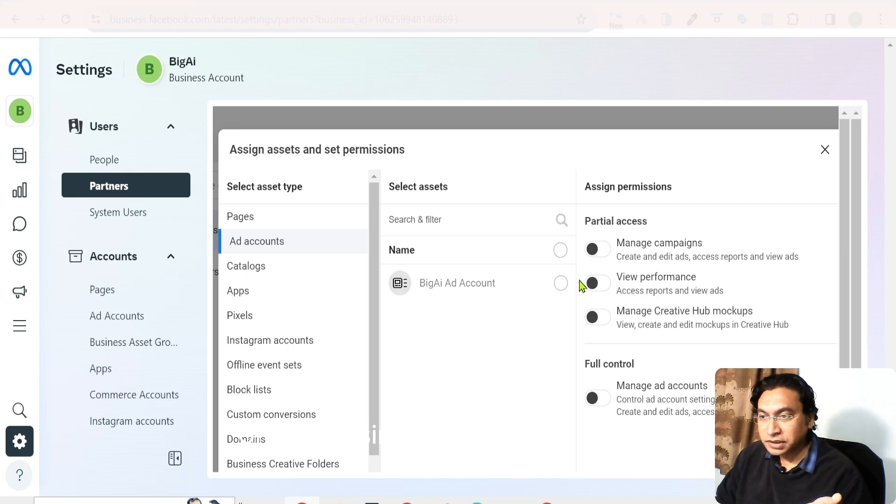
pyautogui.click(561, 284)
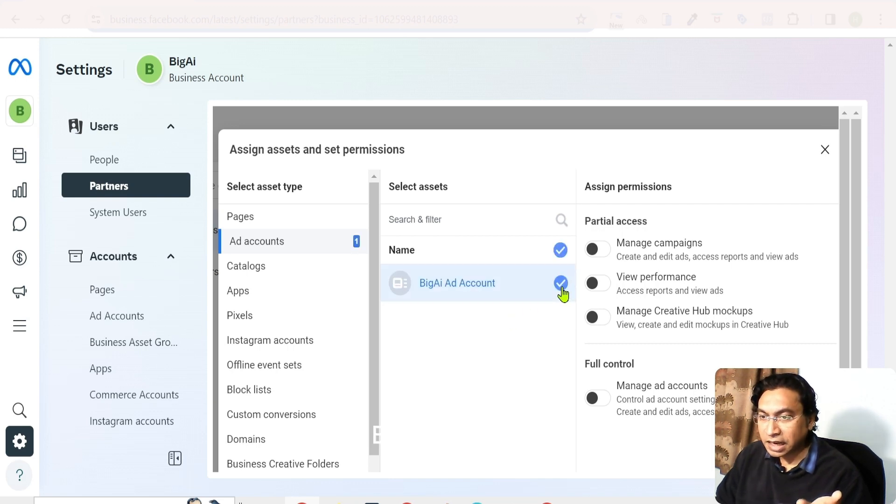
pyautogui.click(605, 252)
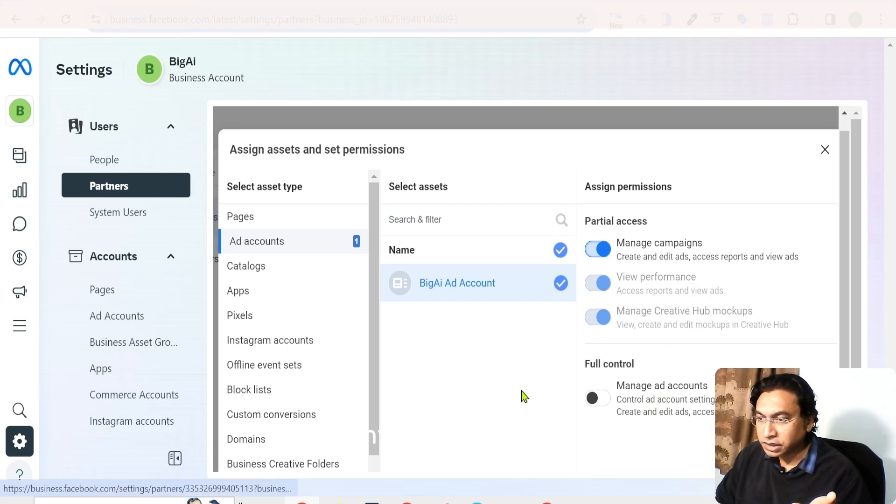
pyautogui.click(254, 272)
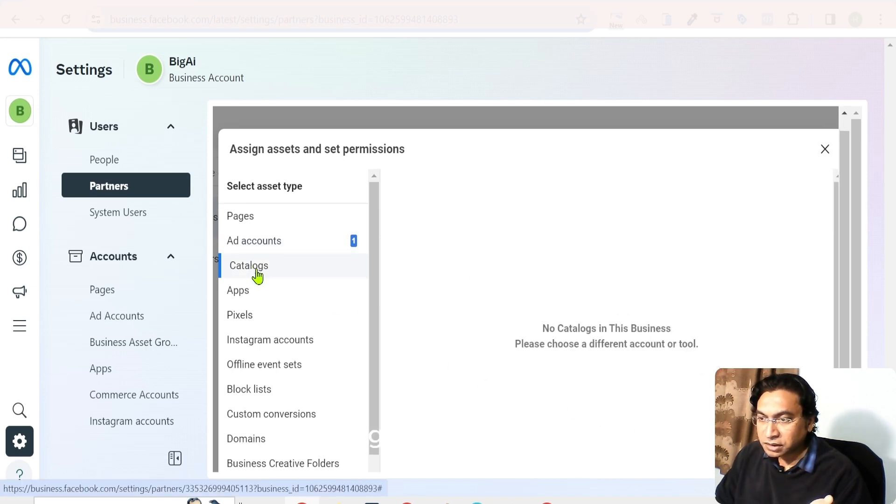
pyautogui.click(240, 294)
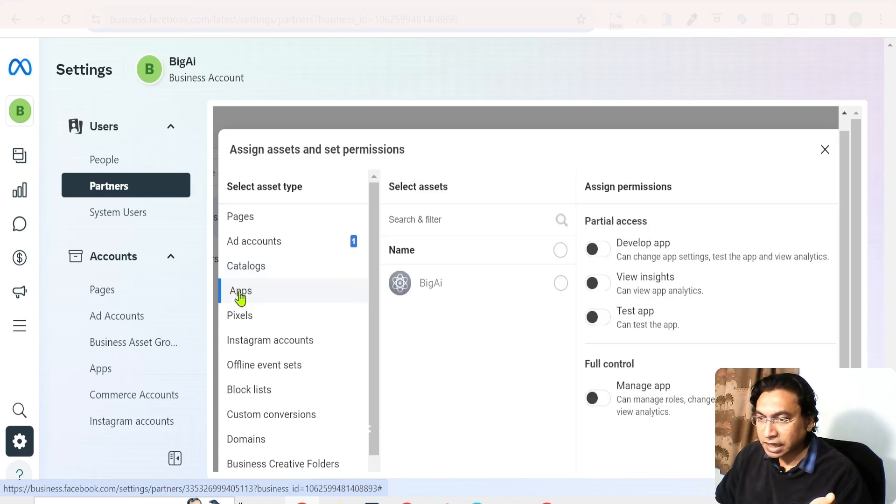
pyautogui.click(246, 319)
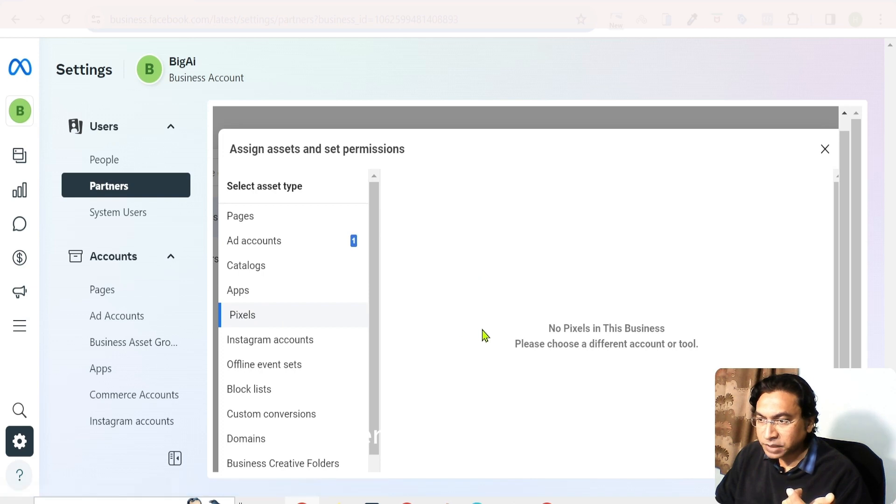
pyautogui.scroll(-1, 479, 329)
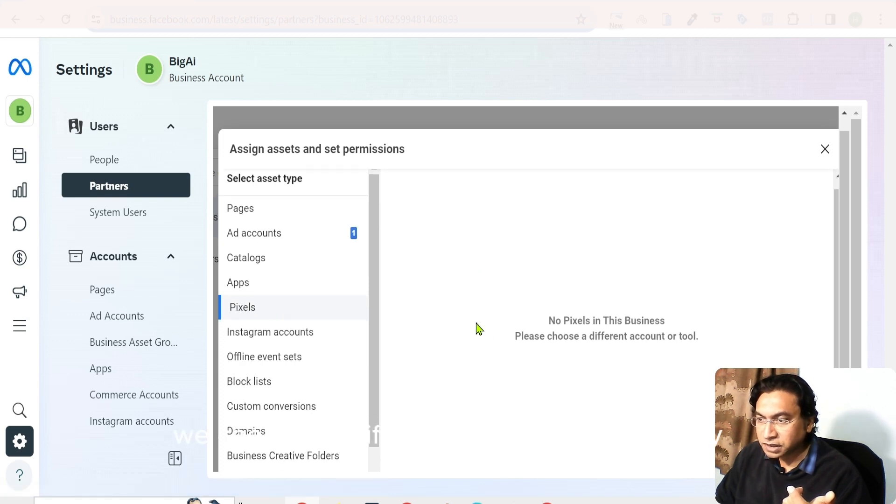
pyautogui.click(283, 334)
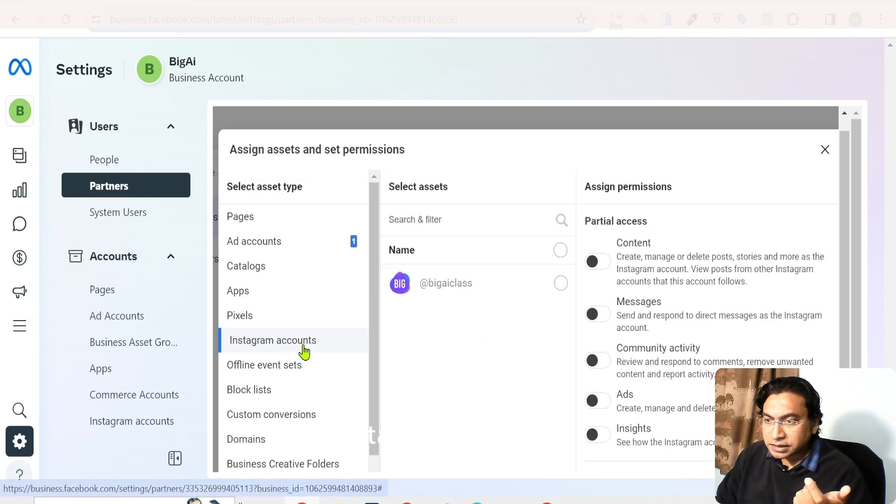
pyautogui.click(562, 284)
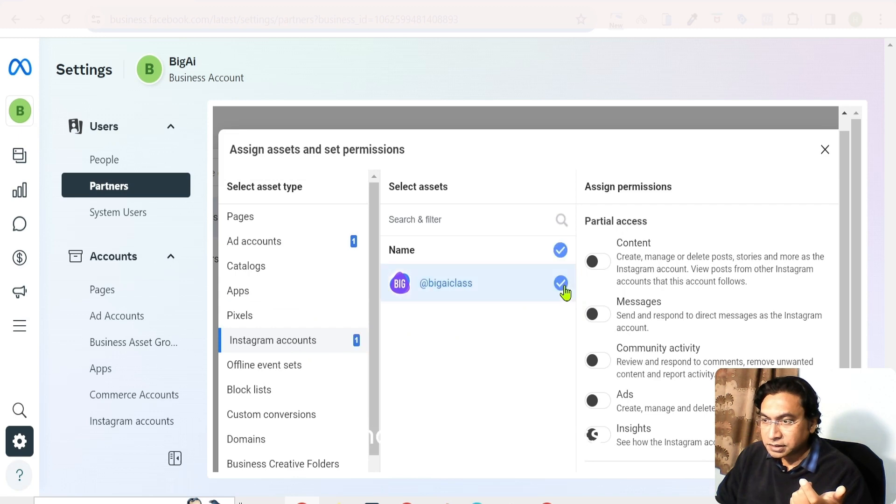
pyautogui.click(603, 262)
pyautogui.click(603, 313)
pyautogui.click(600, 363)
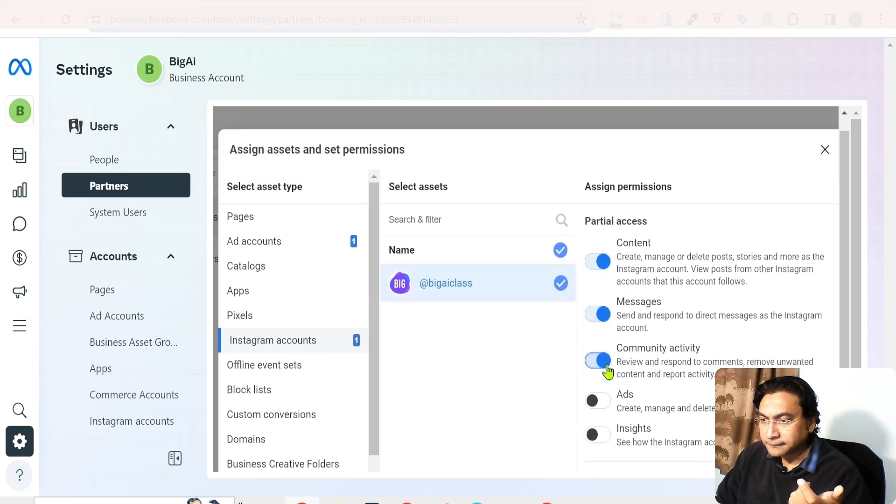
# Step: Check the Offline event sets, Block lists, Custom conversions and Domains asset types for anything to share
pyautogui.scroll(-2, 286, 281)
pyautogui.click(286, 275)
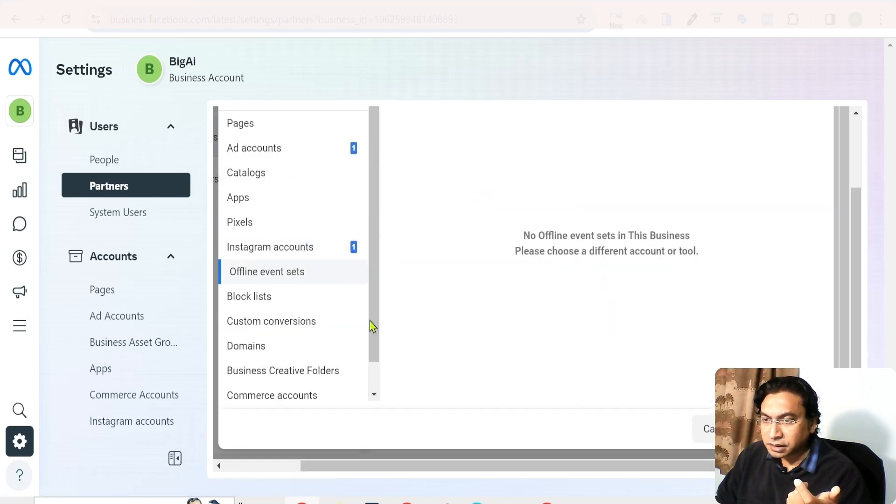
pyautogui.click(256, 304)
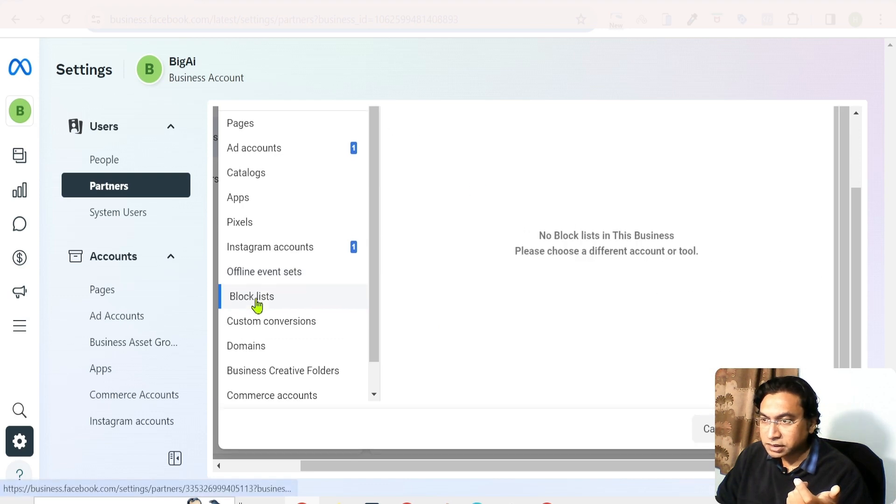
pyautogui.click(275, 328)
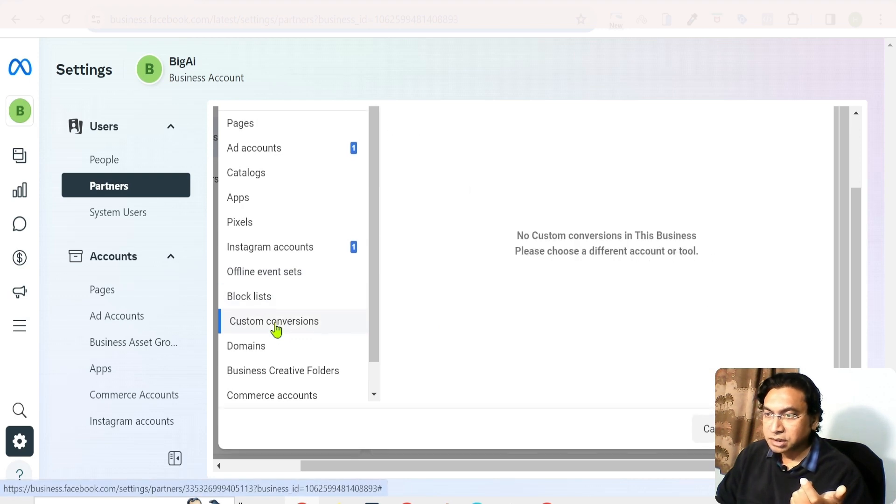
pyautogui.click(257, 349)
pyautogui.scroll(2, 536, 308)
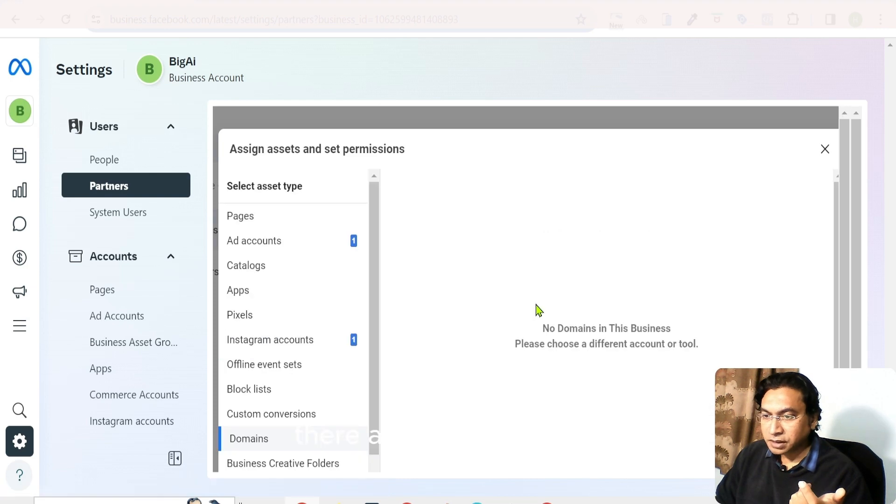
pyautogui.scroll(-2, 435, 328)
# Step: Select the OCT23 India Campaign business creative folder and enable its Manage content and View insights permissions
pyautogui.click(286, 372)
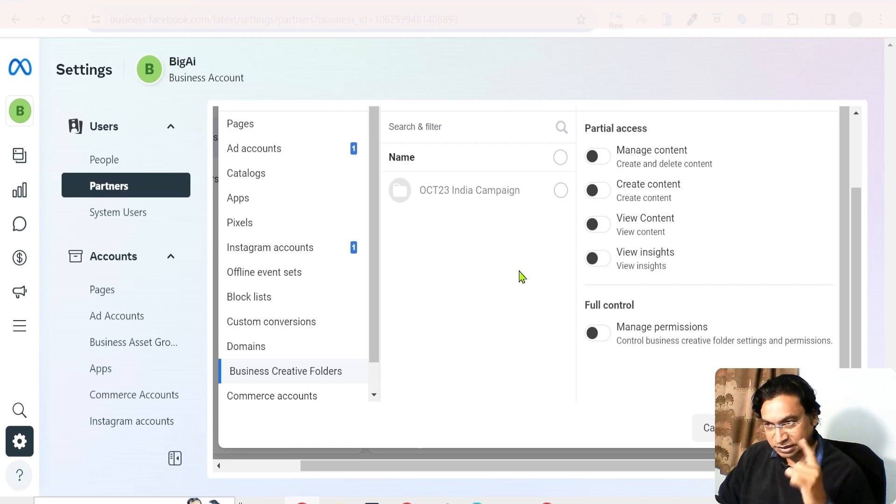
pyautogui.click(561, 190)
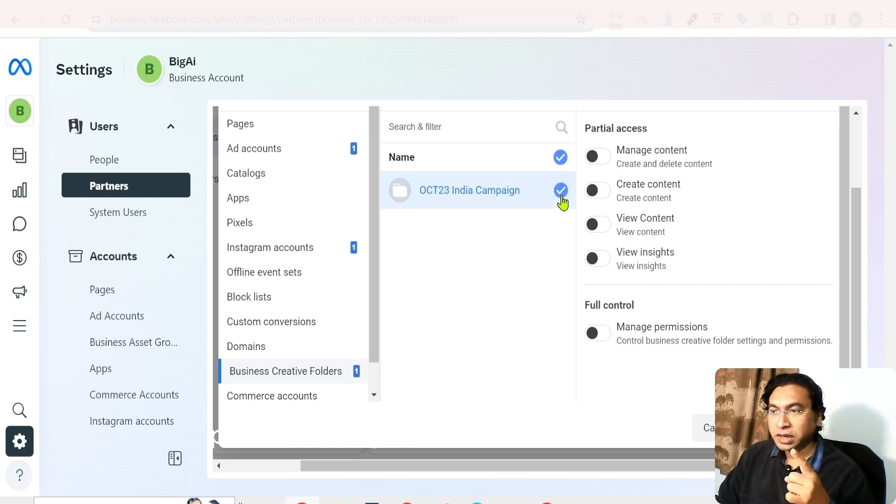
pyautogui.click(597, 156)
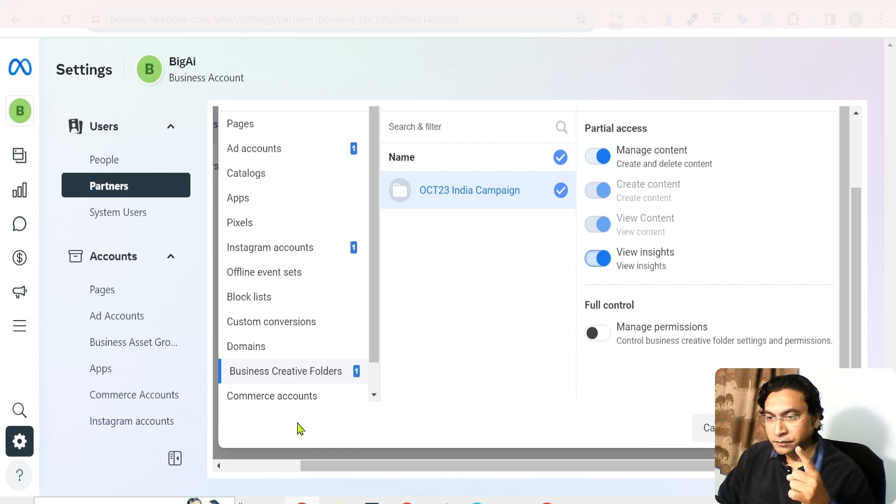
# Step: Check Commerce accounts, and select the ChatGPT-Masterclass-USA dataset with the Use events dataset partial access permission
pyautogui.click(301, 398)
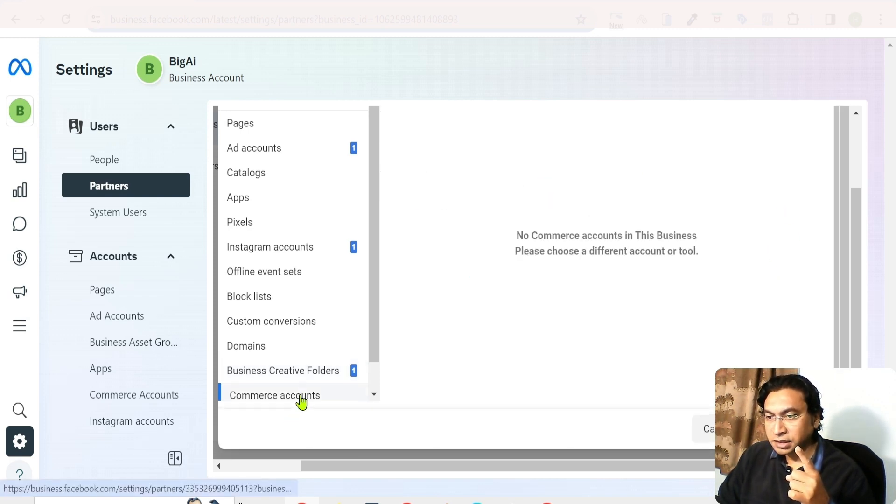
pyautogui.scroll(-1, 379, 364)
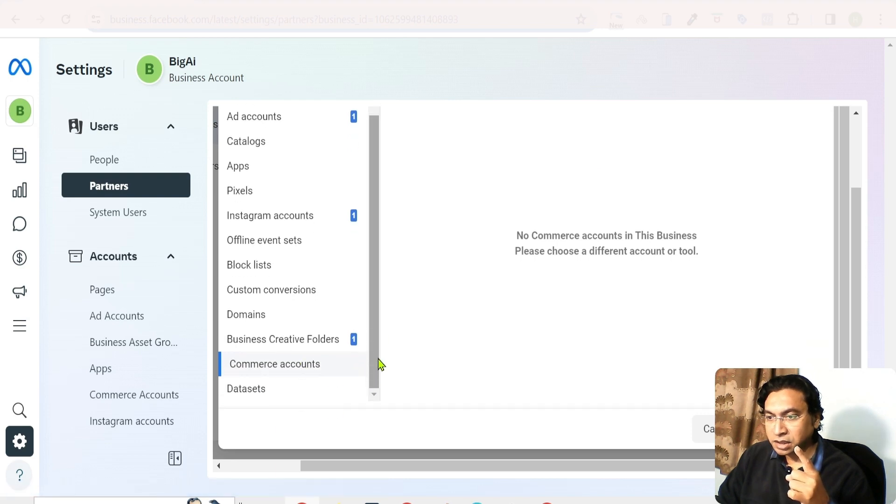
pyautogui.click(263, 393)
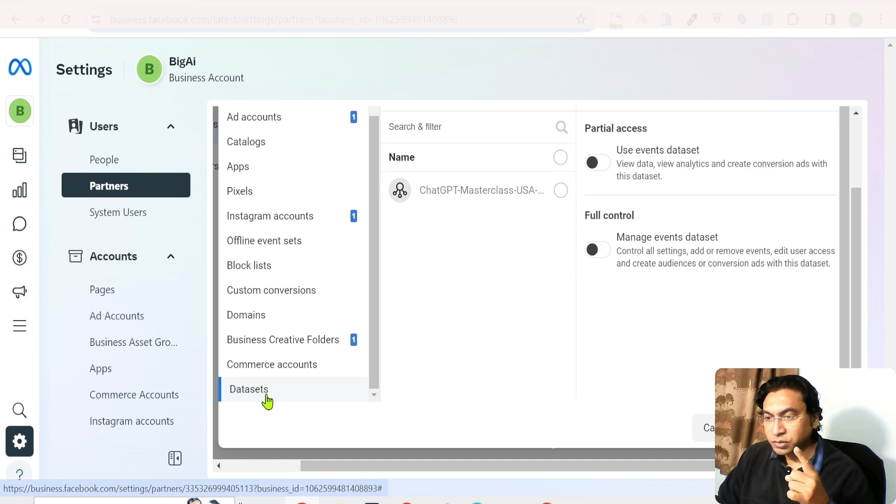
pyautogui.click(562, 196)
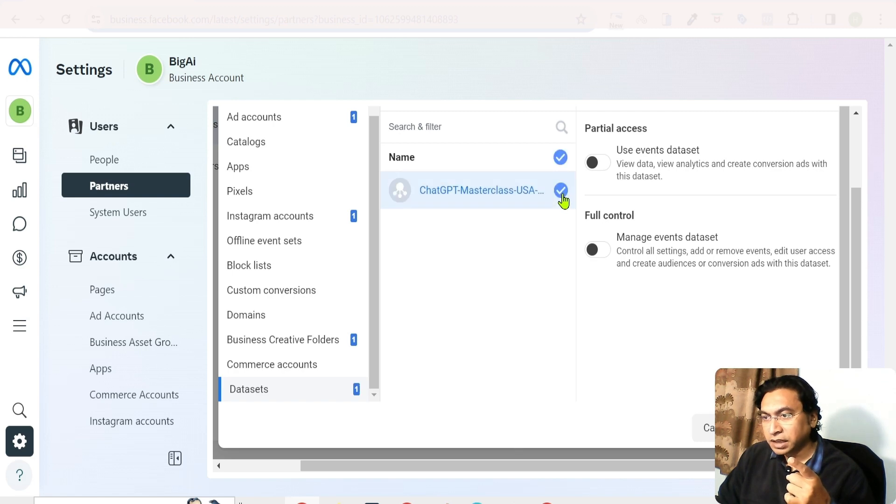
pyautogui.click(602, 163)
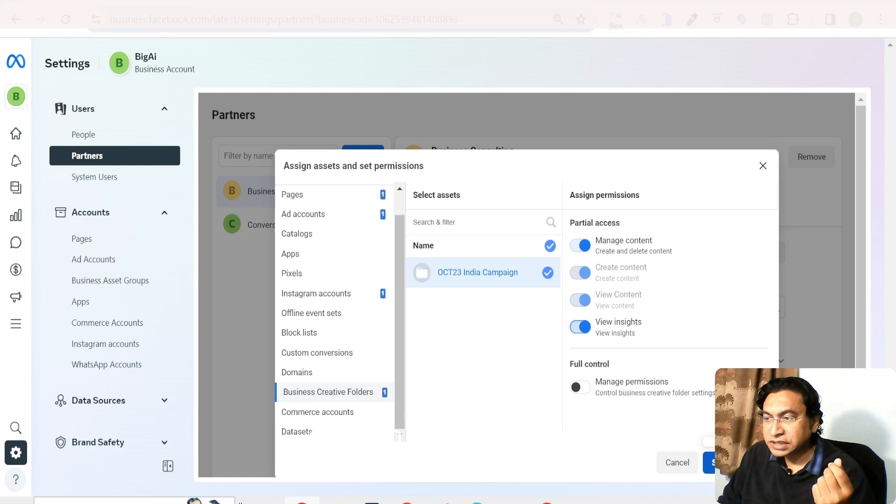
# Step: Save the asset assignments and declare that Business Consulting acts as an agency, runs ads and creates or manages audiences for the business
pyautogui.click(736, 463)
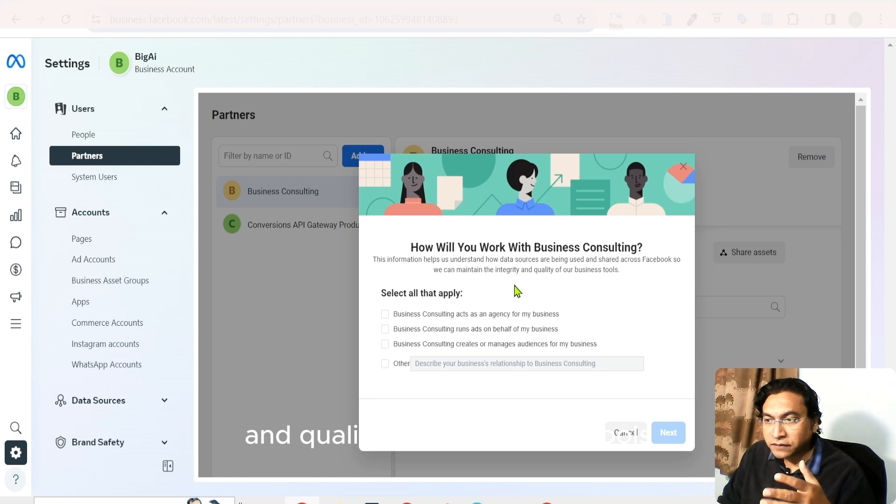
pyautogui.scroll(-2, 522, 290)
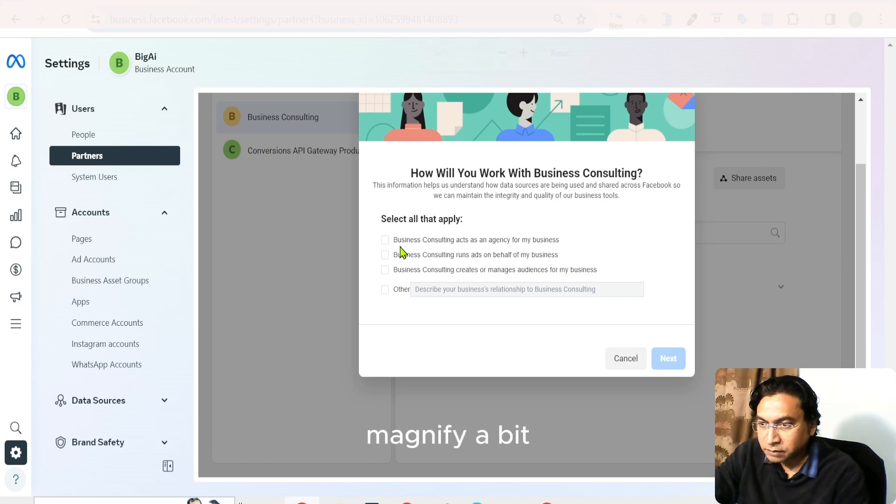
pyautogui.hotkey('ctrl', '+')
pyautogui.hotkey('ctrl', '+')
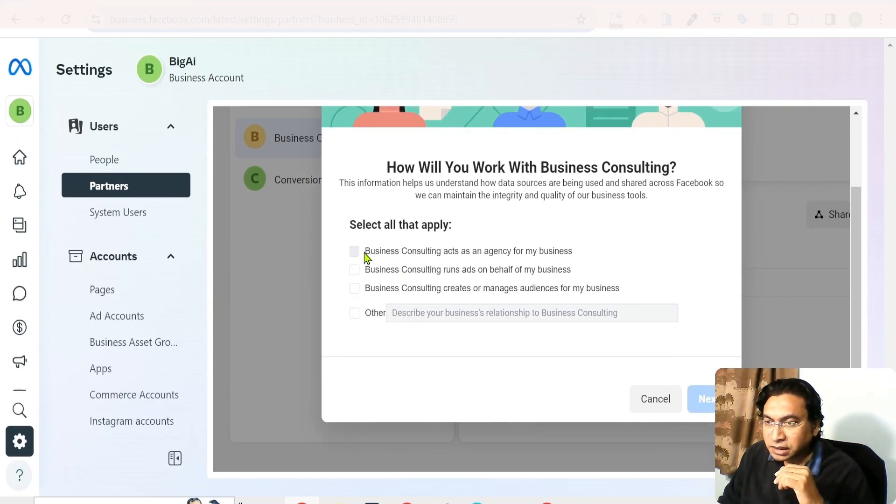
pyautogui.click(384, 254)
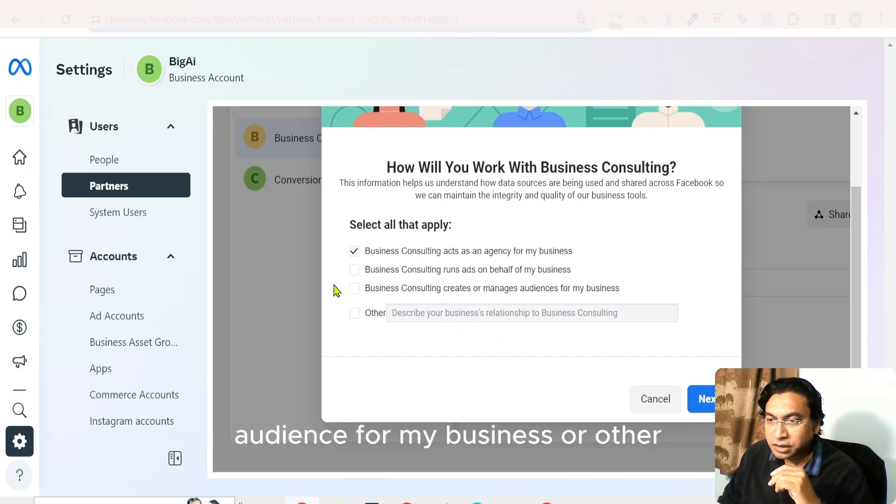
pyautogui.click(354, 270)
pyautogui.click(356, 289)
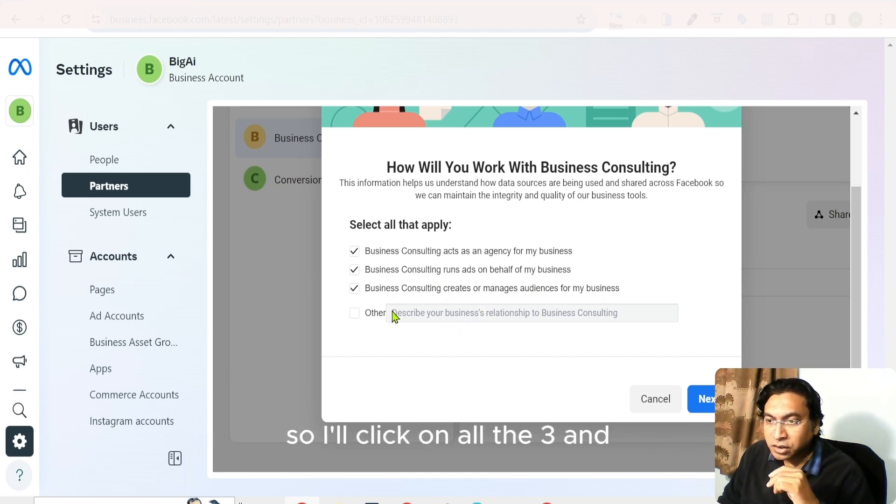
pyautogui.click(704, 400)
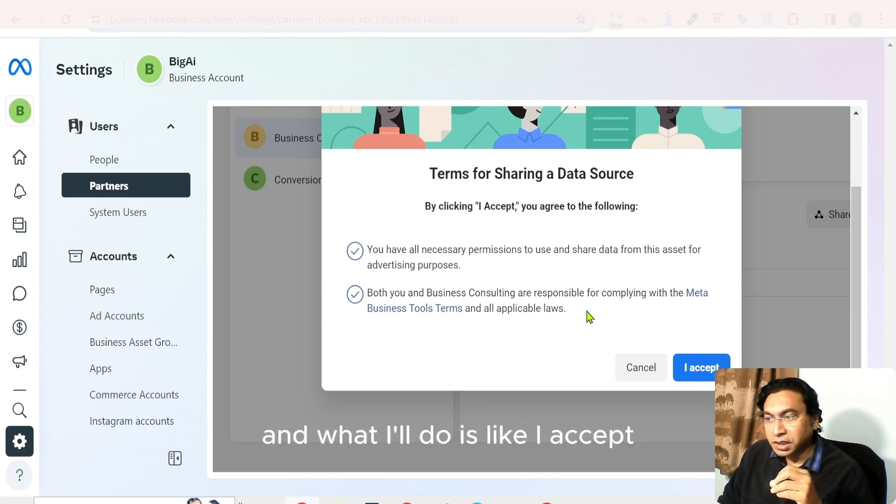
# Step: Accept the terms for sharing a data source with Business Consulting and close the Assets Added summary
pyautogui.click(704, 376)
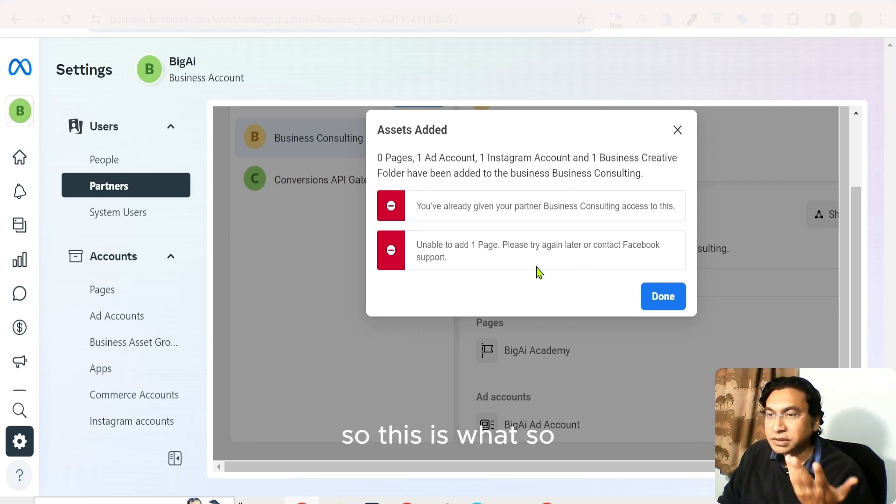
pyautogui.click(665, 299)
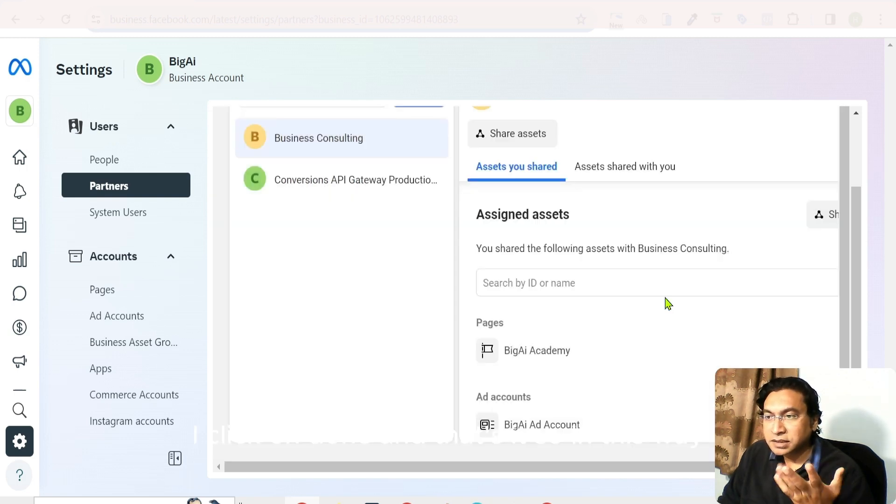
pyautogui.scroll(2, 413, 311)
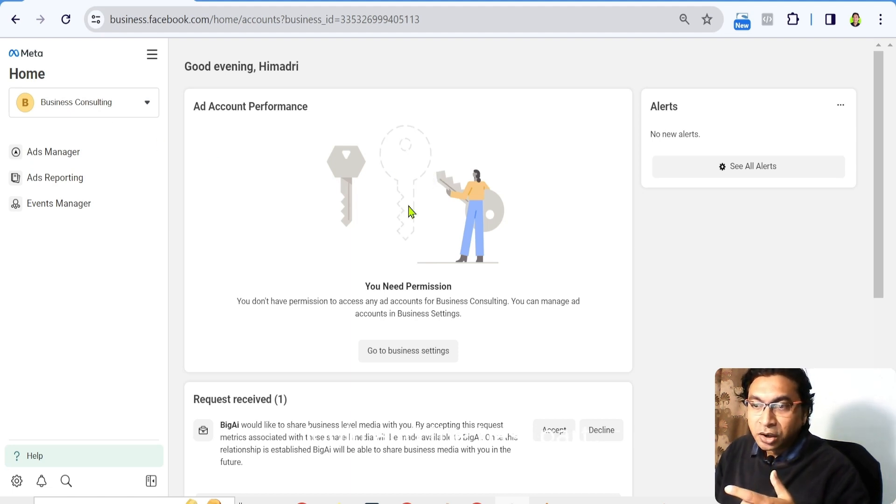
# Step: In the Business Consulting account, accept BigAi's request to share business level media and open Ads Manager
pyautogui.scroll(-5, 395, 245)
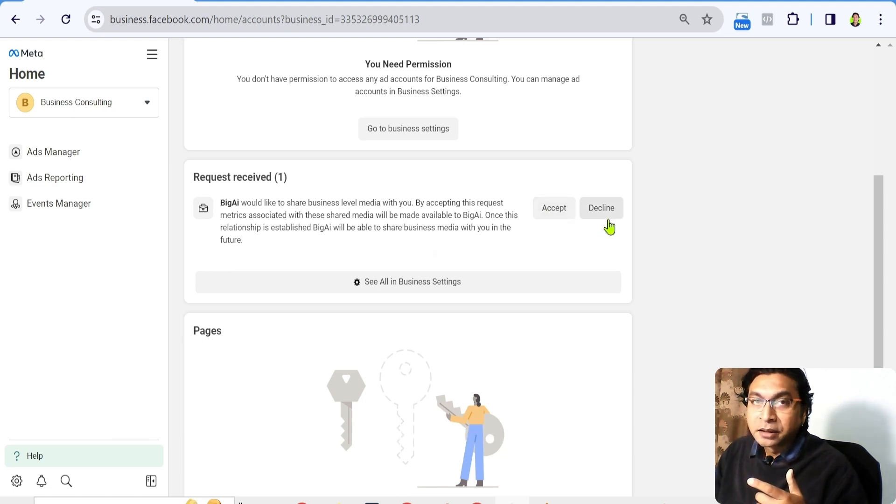
pyautogui.click(555, 215)
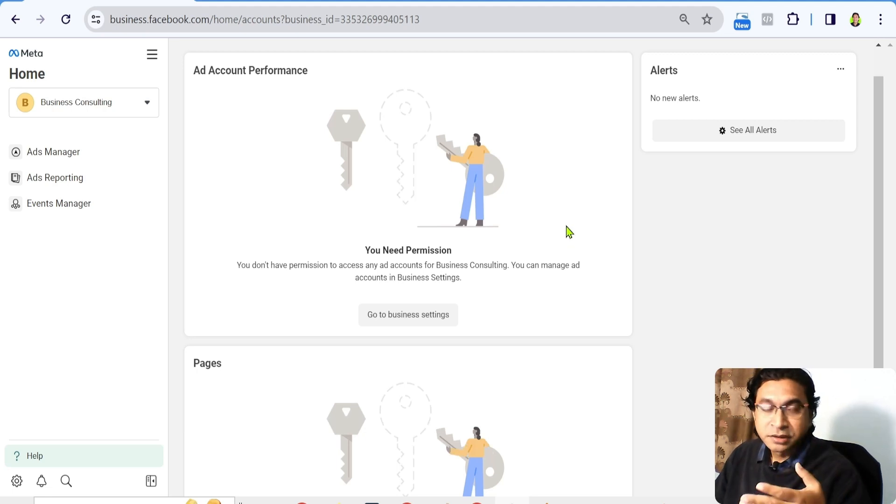
pyautogui.click(70, 153)
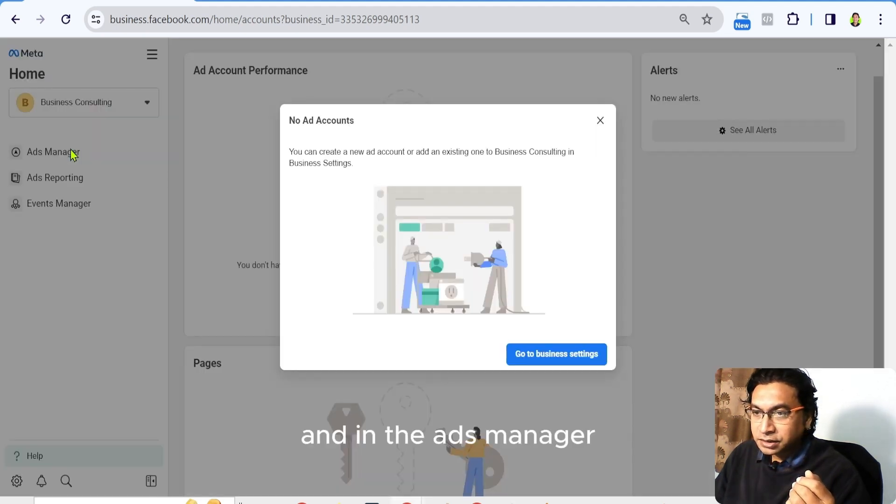